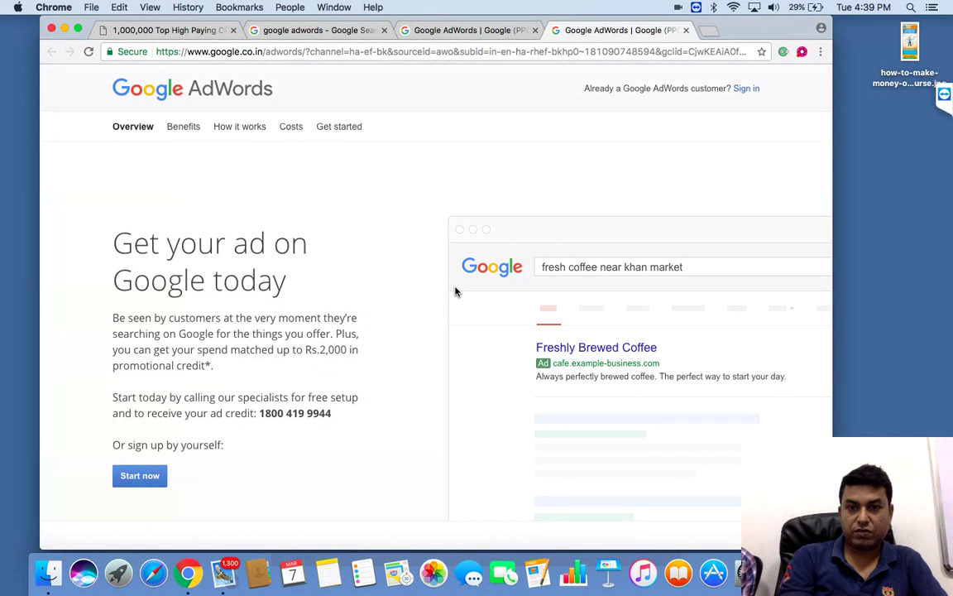
Step: Sign in to AdWords with a different Google account, entering its e-mail address and password
{"action": "left_click", "coordinate": [746, 91]}
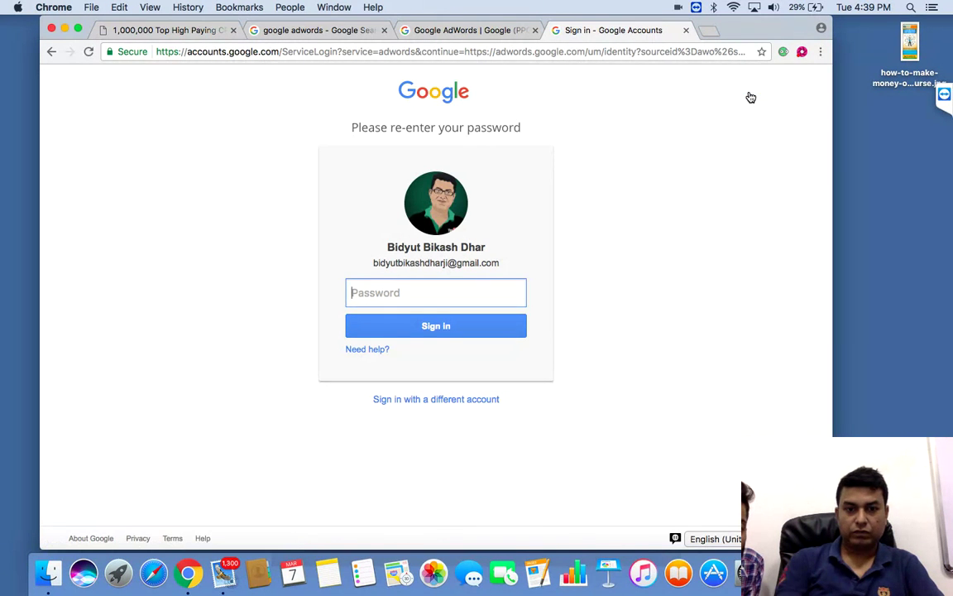
{"action": "left_click", "coordinate": [409, 403]}
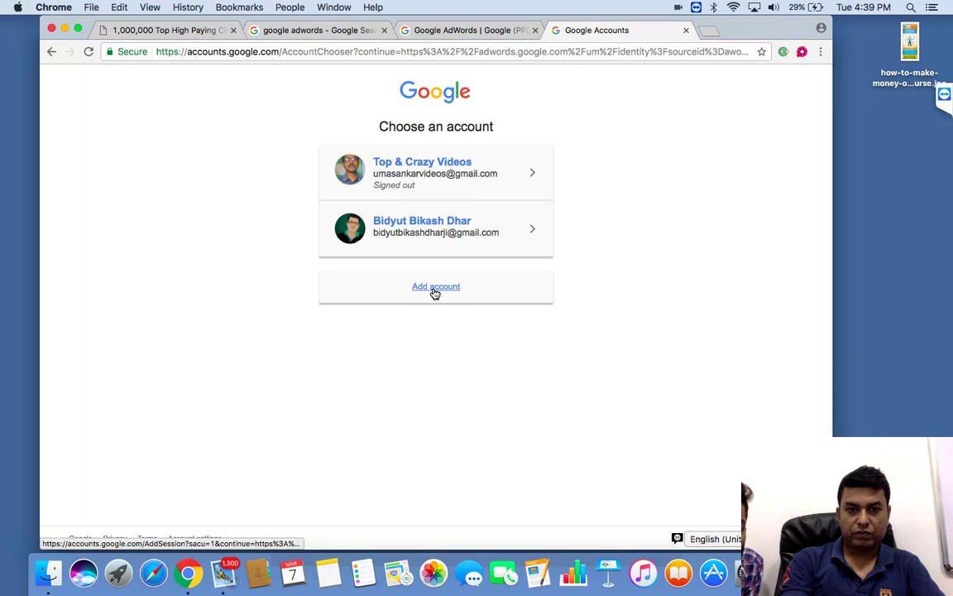
{"action": "left_click", "coordinate": [434, 287]}
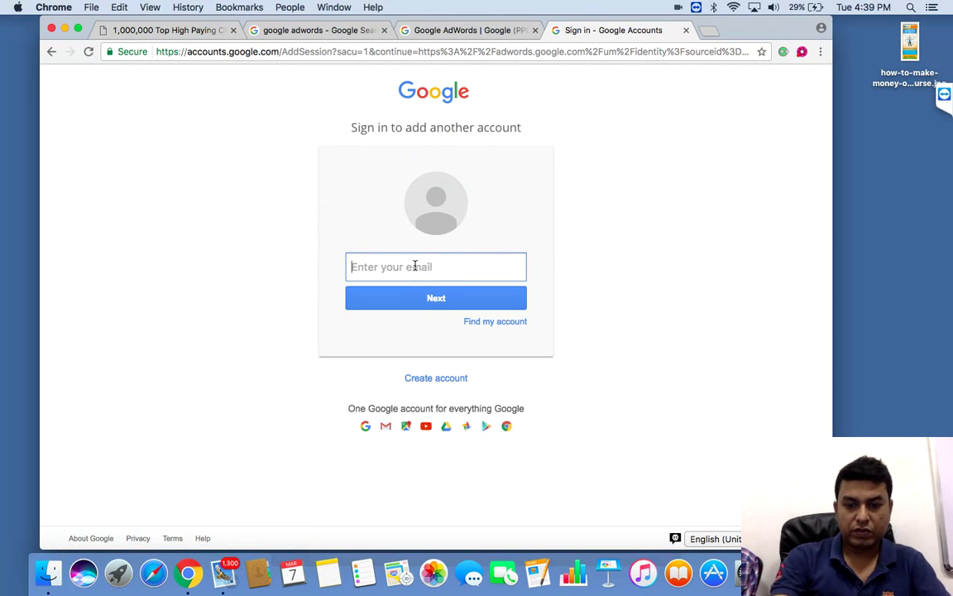
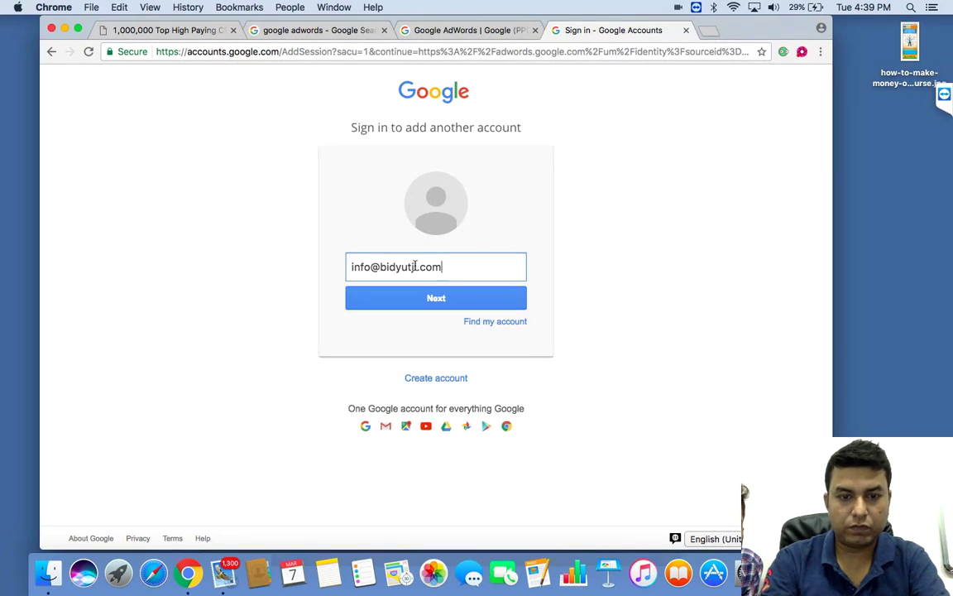
{"action": "left_click", "coordinate": [432, 299]}
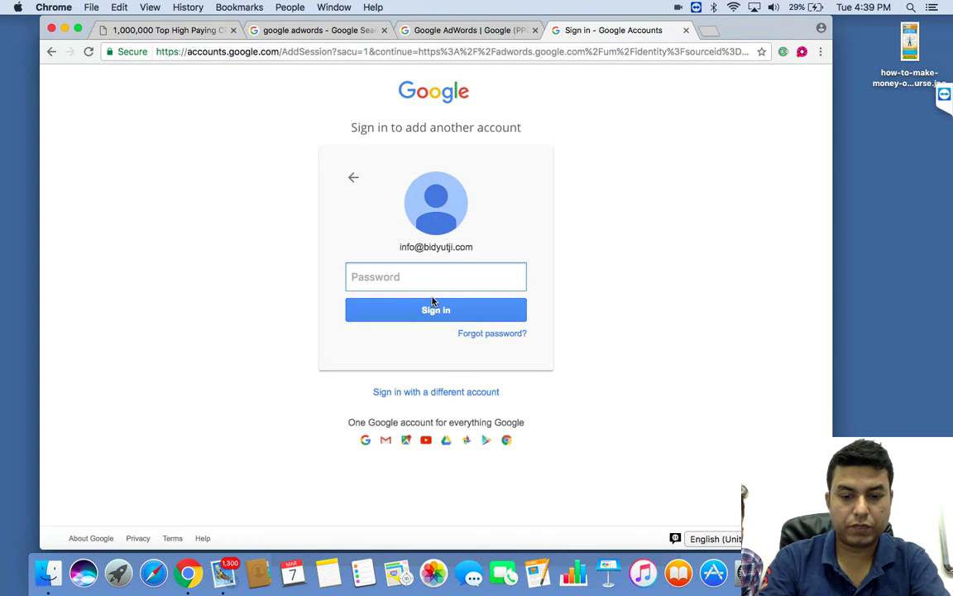
{"action": "type", "text": "************"}
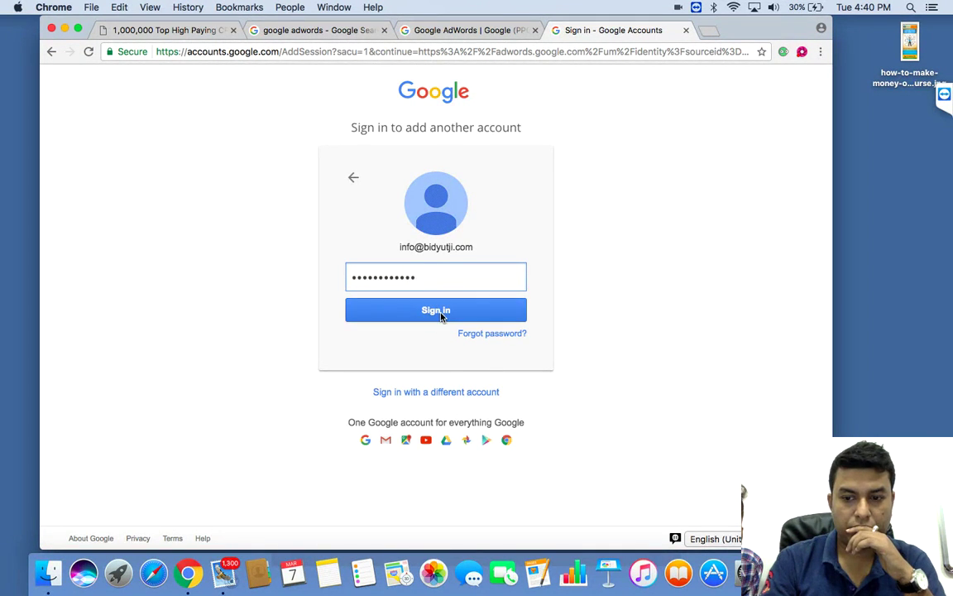
{"action": "left_click", "coordinate": [441, 316]}
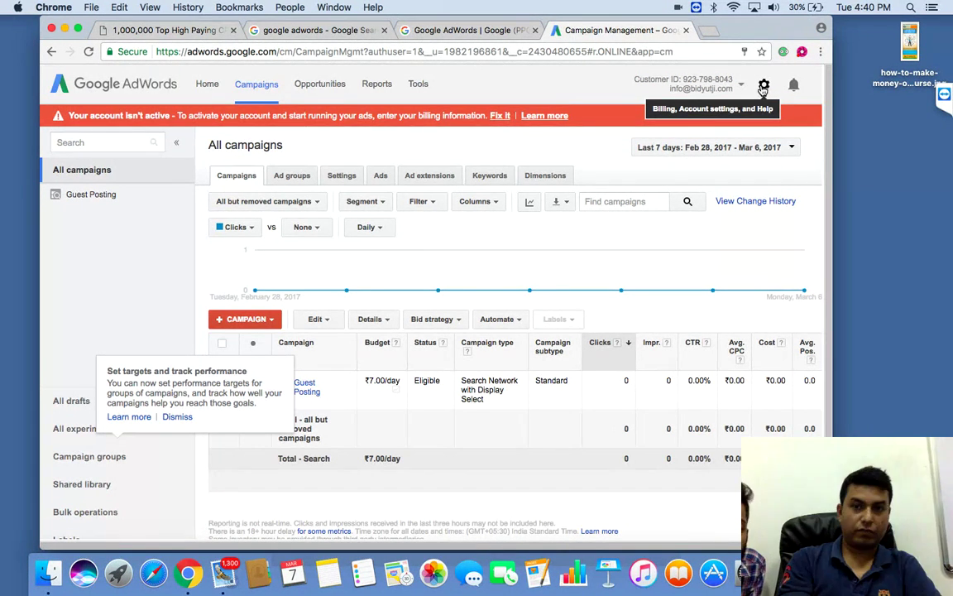
Step: Open Billing & payments from the gear menu to reach billing account setup
{"action": "left_click", "coordinate": [764, 86]}
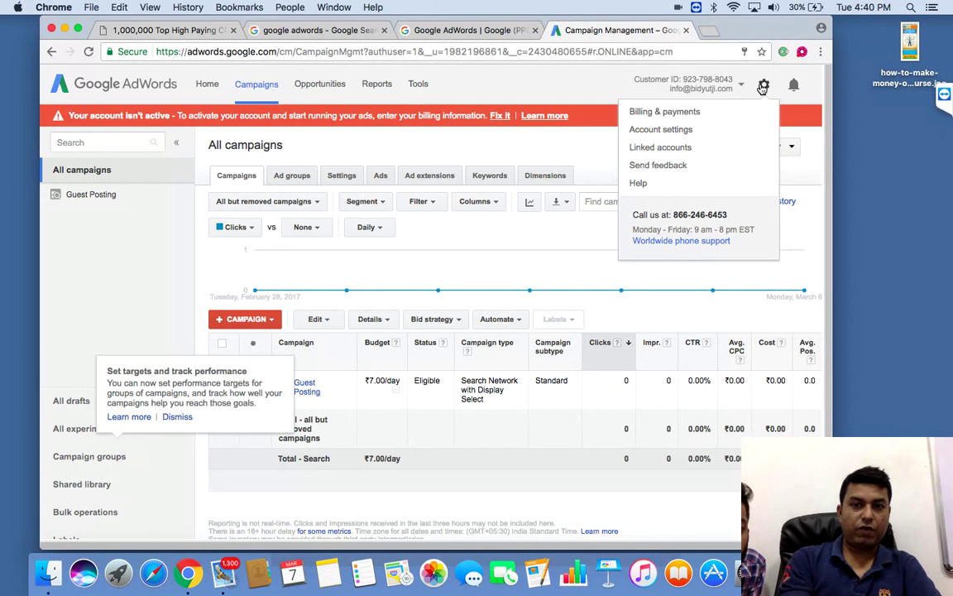
{"action": "left_click", "coordinate": [695, 114]}
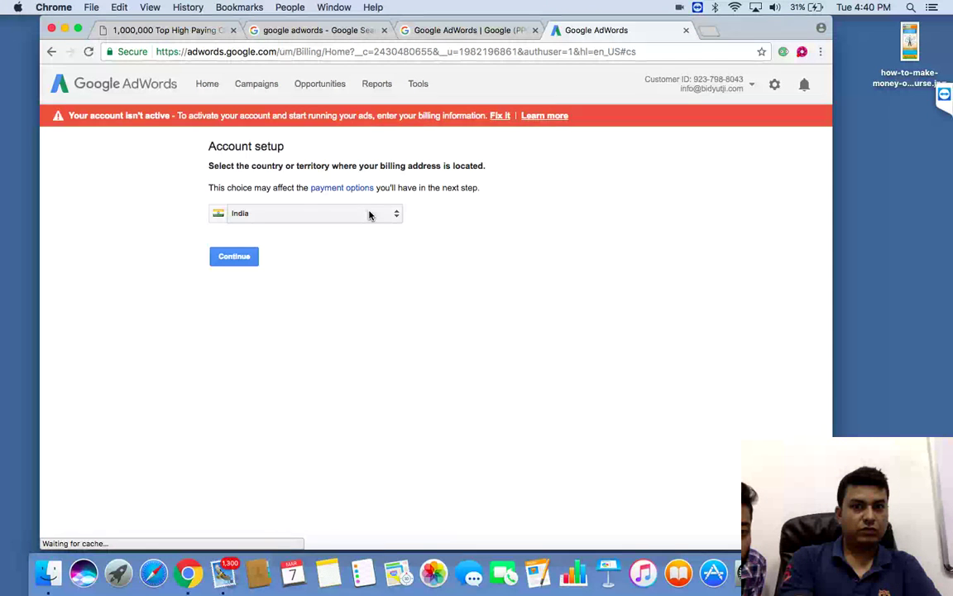
Step: Confirm India as billing country, set account type to Individual, and leave TAN blank
{"action": "left_click", "coordinate": [230, 261]}
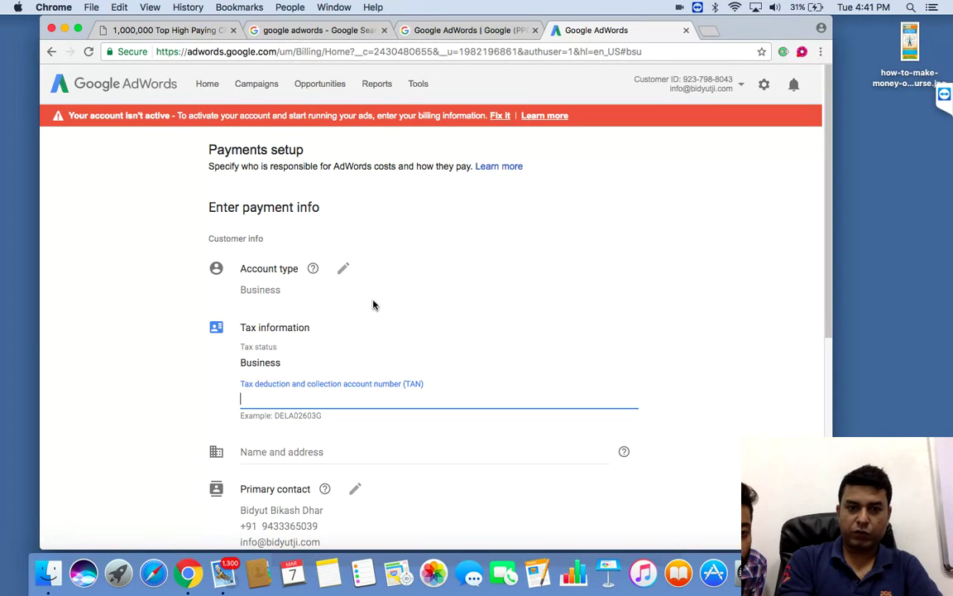
{"action": "left_click", "coordinate": [344, 273]}
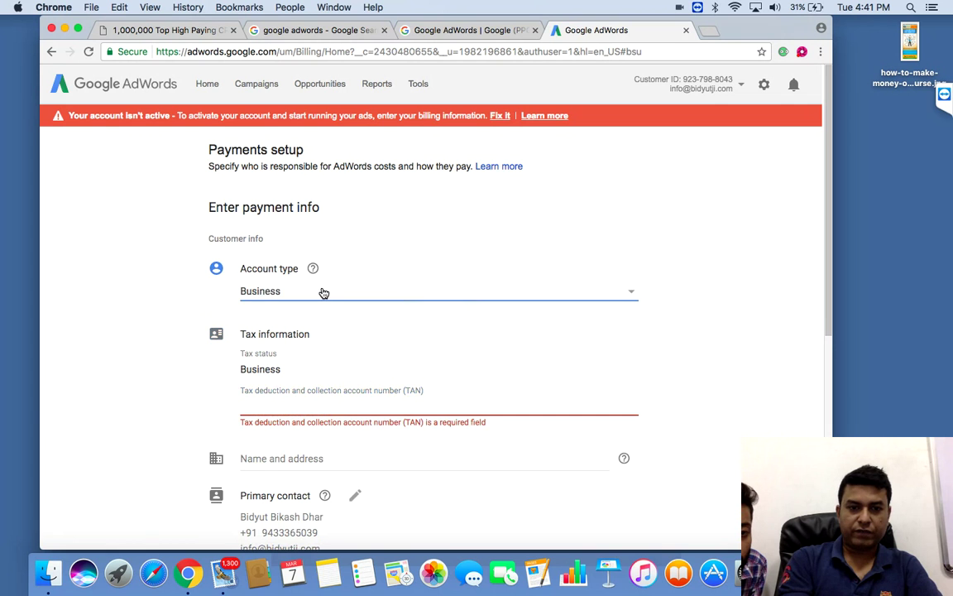
{"action": "left_click", "coordinate": [322, 296]}
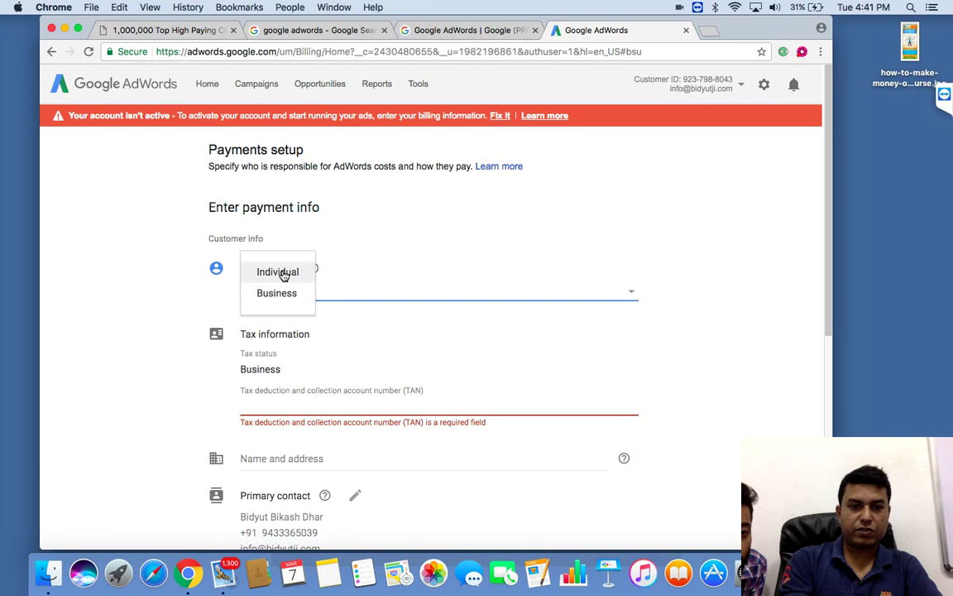
{"action": "left_click", "coordinate": [281, 273]}
{"action": "left_click", "coordinate": [450, 372]}
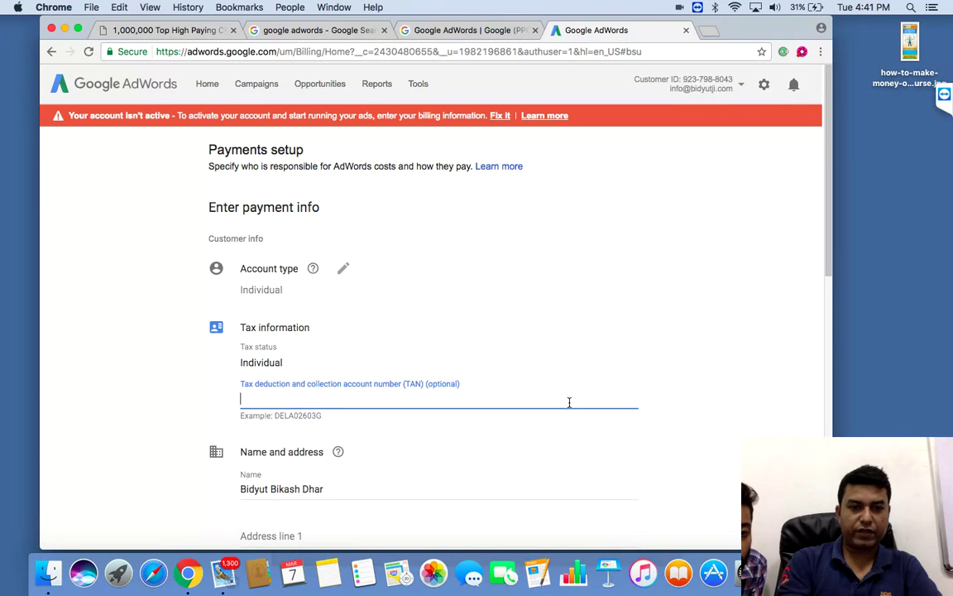
{"action": "left_click", "coordinate": [704, 383]}
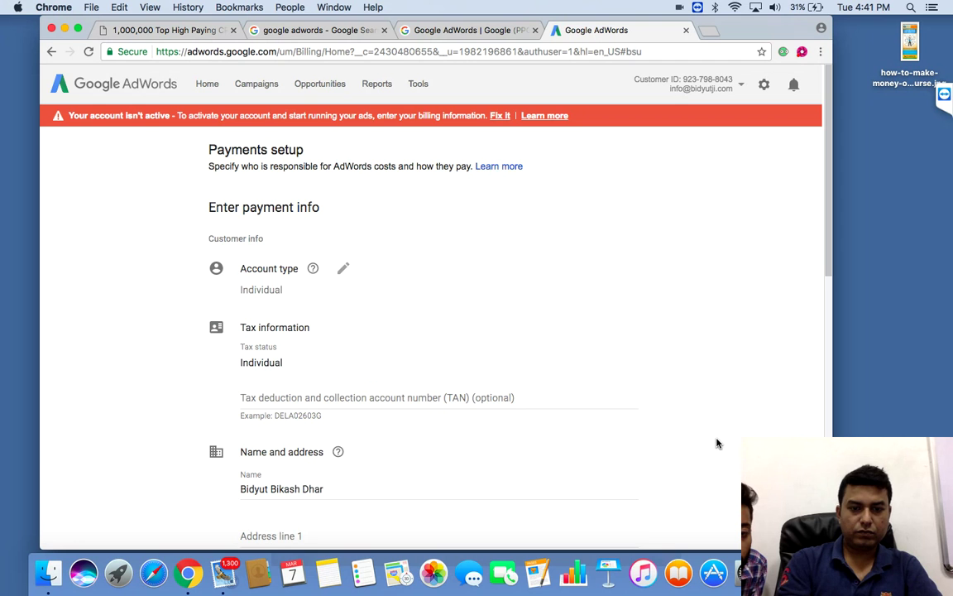
Step: Fill in the billing address line, city and postal code fields
{"action": "scroll", "coordinate": [717, 443], "scroll_direction": "down", "scroll_amount": 1}
{"action": "scroll", "coordinate": [717, 443], "scroll_direction": "down", "scroll_amount": 3}
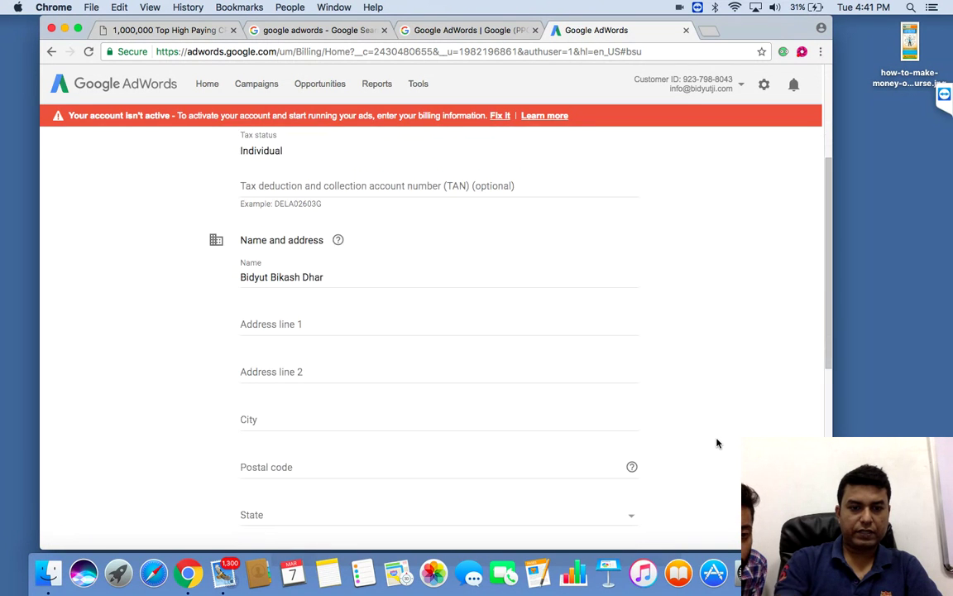
{"action": "left_click", "coordinate": [353, 324]}
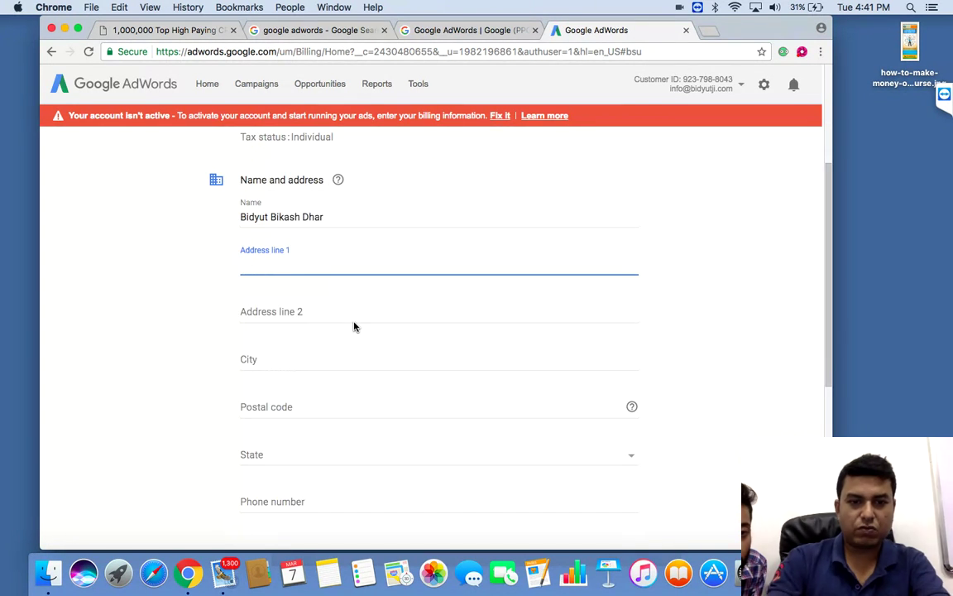
{"action": "type", "text": "kolkata"}
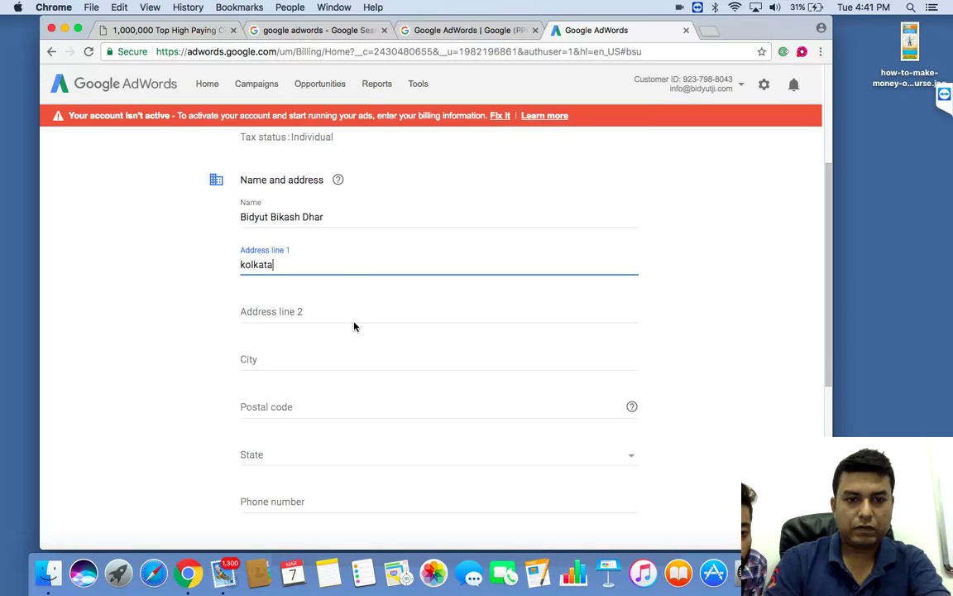
{"action": "left_click", "coordinate": [304, 365]}
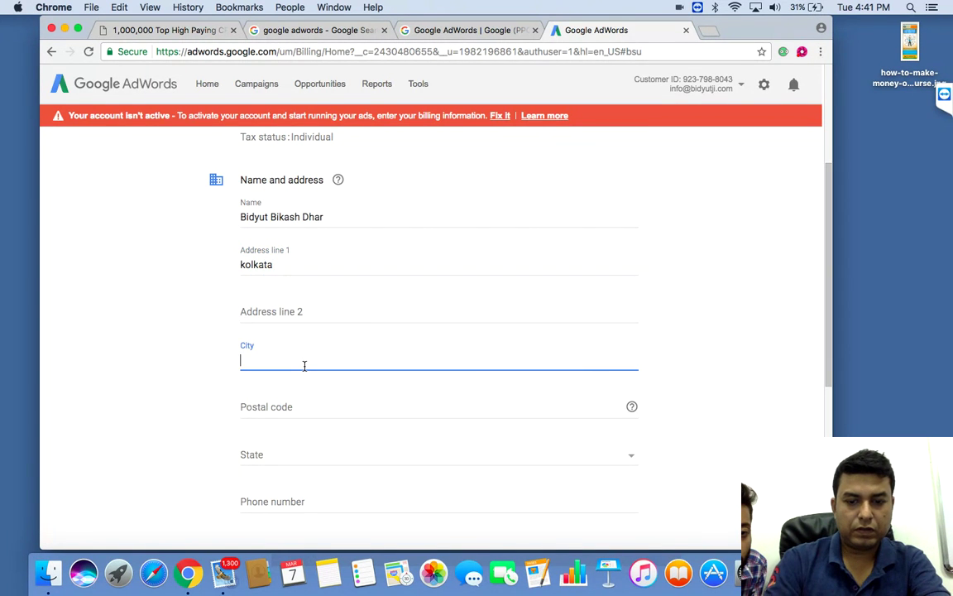
{"action": "type", "text": "kolkata"}
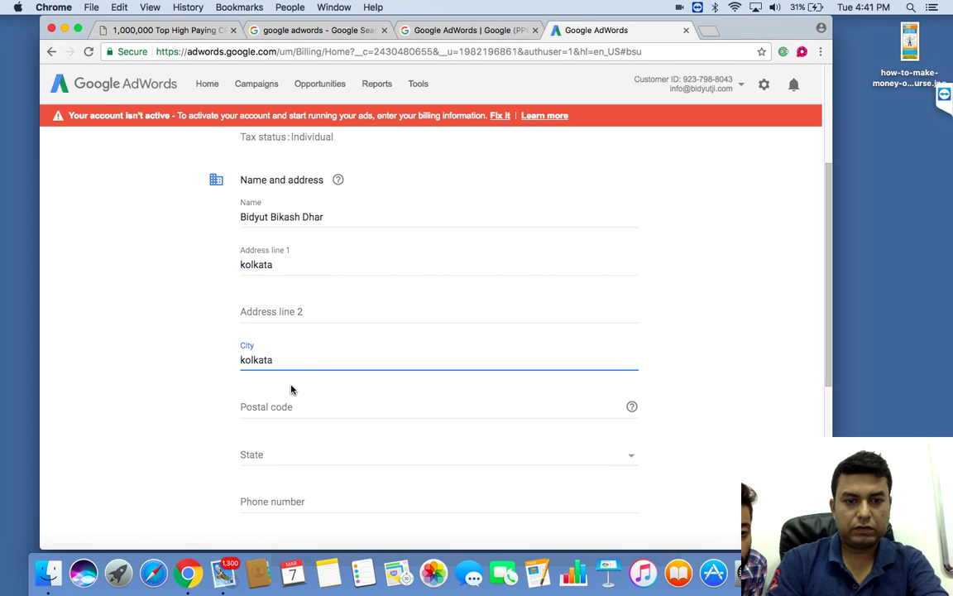
{"action": "left_click", "coordinate": [291, 406]}
{"action": "type", "text": "700091"}
Step: Choose West Bengal as the billing state
{"action": "left_click", "coordinate": [253, 457]}
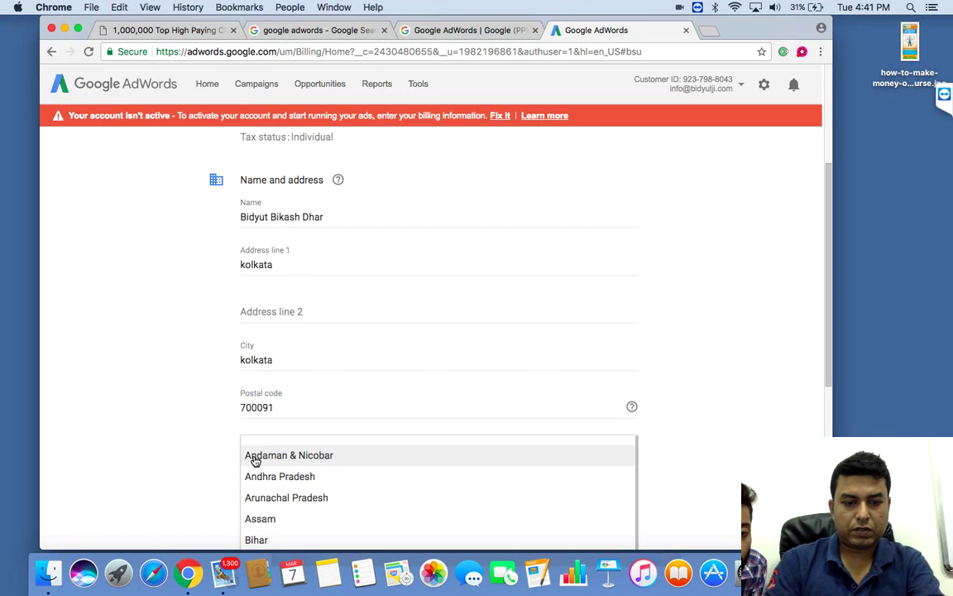
{"action": "scroll", "coordinate": [254, 461], "scroll_direction": "down", "scroll_amount": 5}
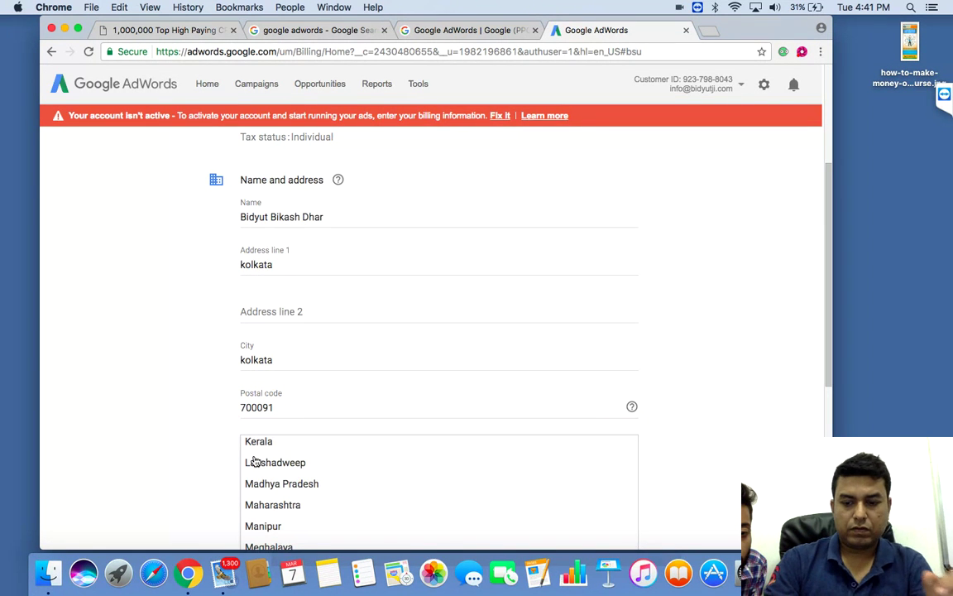
{"action": "scroll", "coordinate": [255, 461], "scroll_direction": "up", "scroll_amount": 8}
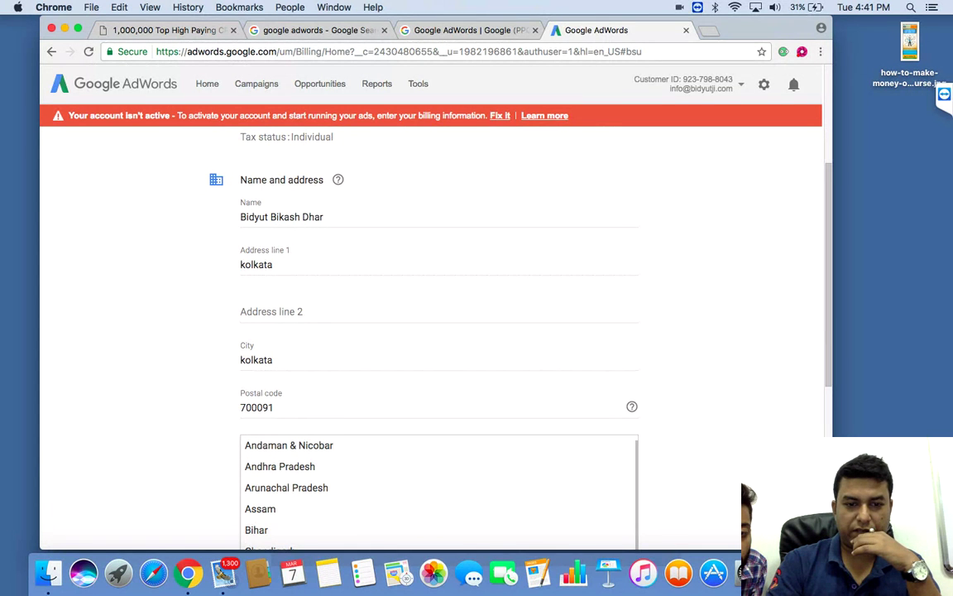
{"action": "scroll", "coordinate": [652, 494], "scroll_direction": "down", "scroll_amount": 5}
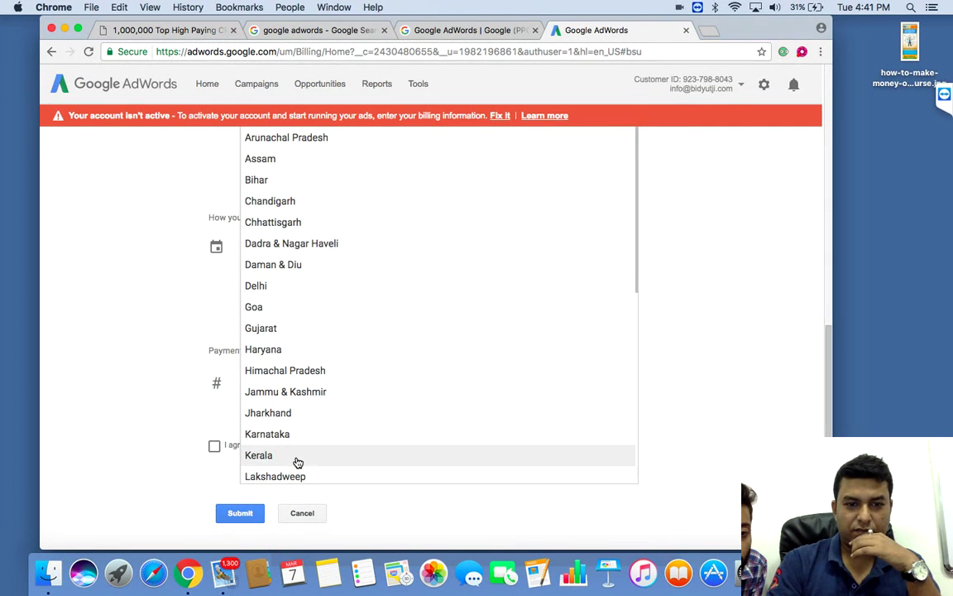
{"action": "key", "text": "Down"}
{"action": "key", "text": "Down"}
{"action": "key", "text": "Down"}
{"action": "key", "text": "Down"}
{"action": "key", "text": "Down"}
{"action": "key", "text": "Down"}
{"action": "key", "text": "Down"}
{"action": "key", "text": "Down"}
{"action": "key", "text": "Down"}
{"action": "key", "text": "Down"}
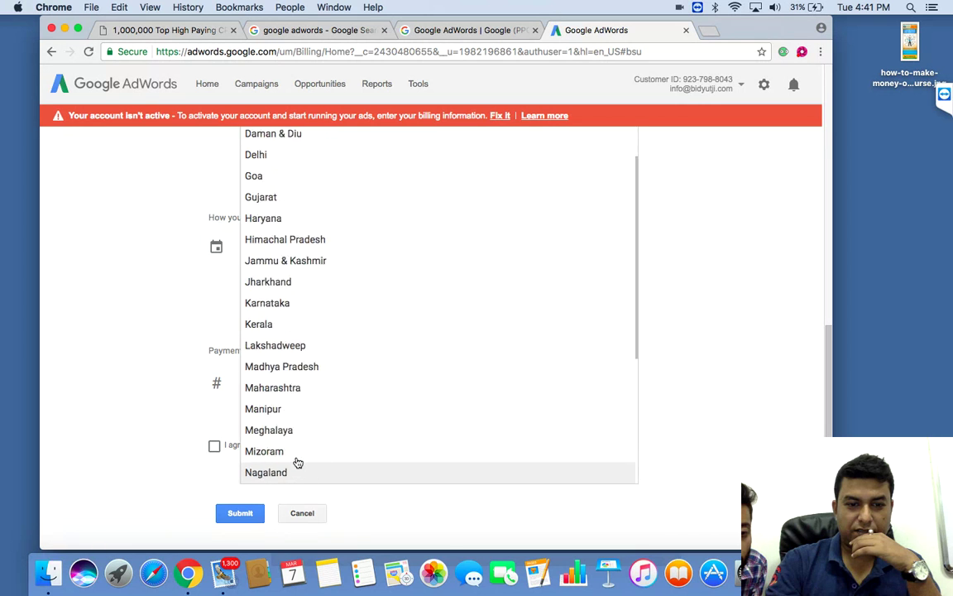
{"action": "key", "text": "Down"}
{"action": "key", "text": "Down"}
{"action": "key", "text": "Down"}
{"action": "key", "text": "Down"}
{"action": "key", "text": "Down"}
{"action": "key", "text": "Down"}
{"action": "key", "text": "Down"}
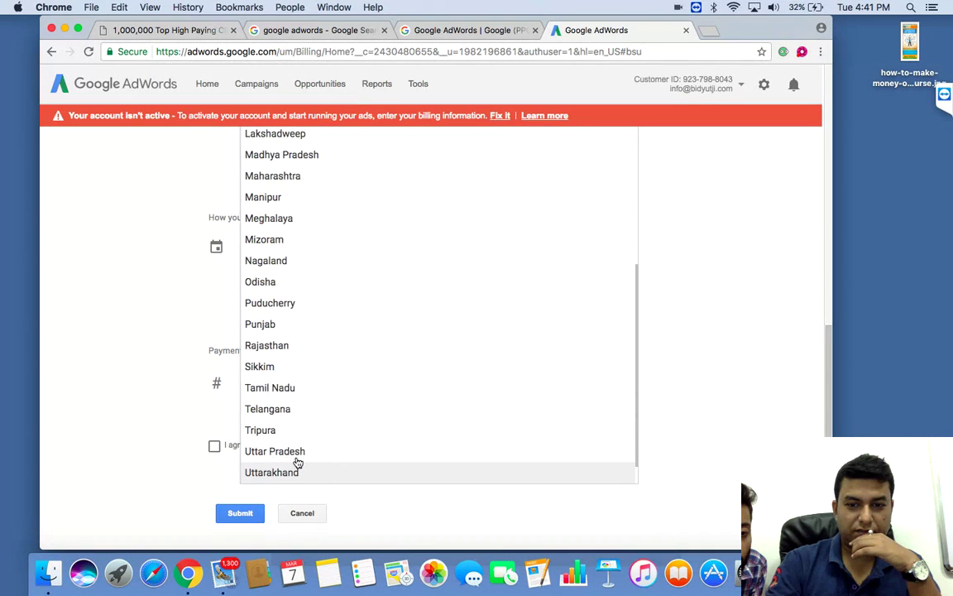
{"action": "scroll", "coordinate": [298, 463], "scroll_direction": "up", "scroll_amount": 10}
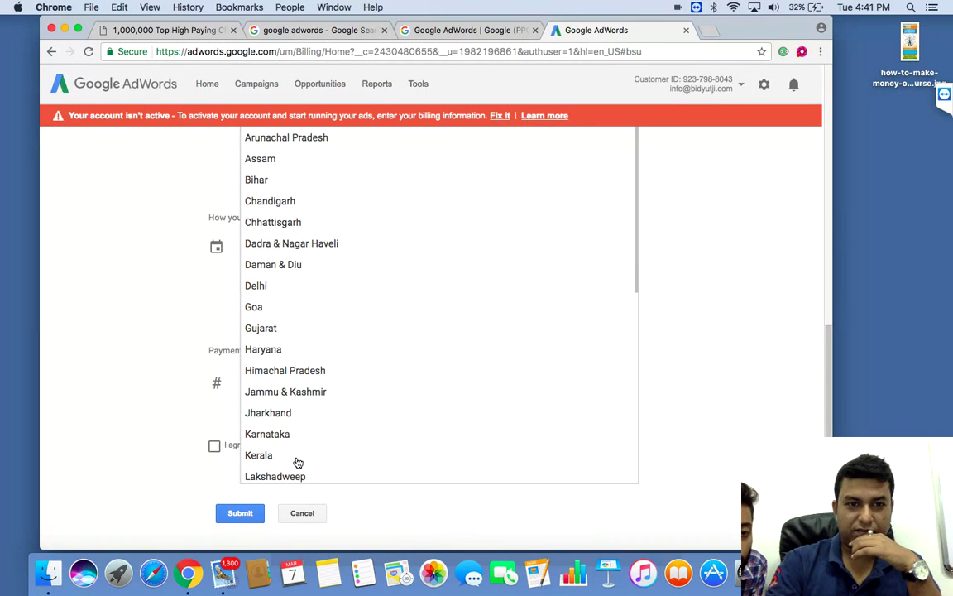
{"action": "scroll", "coordinate": [298, 462], "scroll_direction": "down", "scroll_amount": 8}
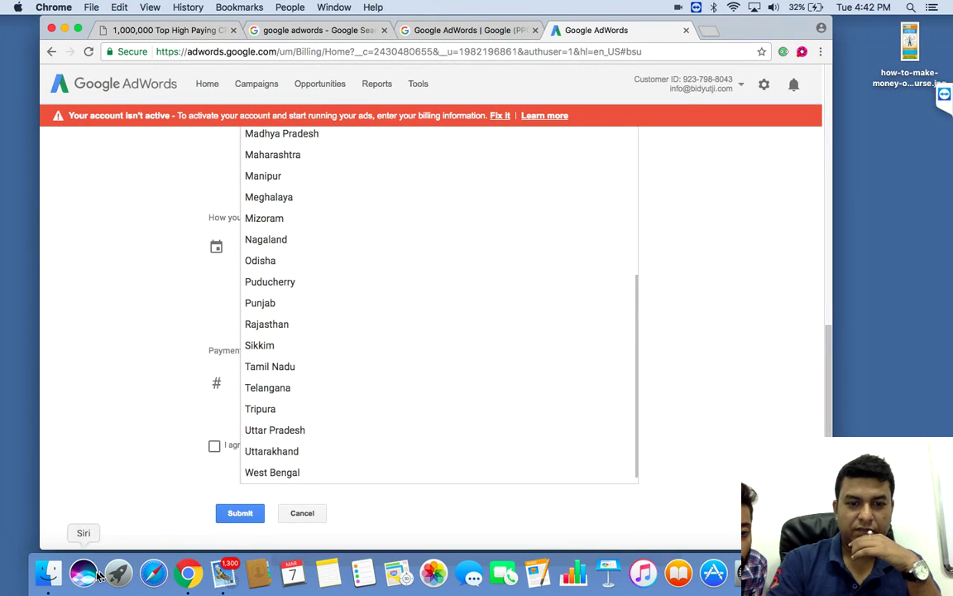
{"action": "left_click", "coordinate": [277, 480]}
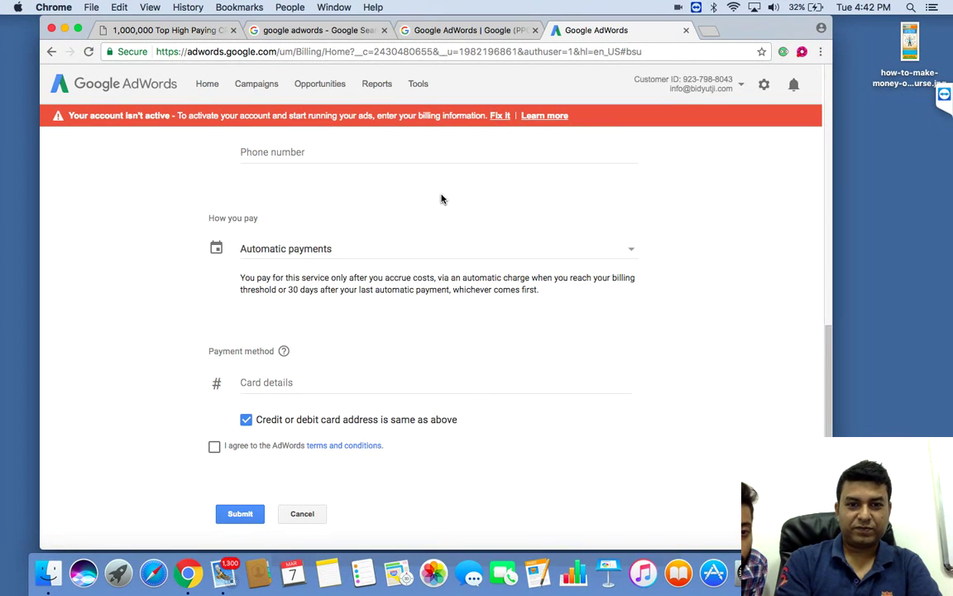
Step: Enter the contact phone number on the billing form
{"action": "scroll", "coordinate": [441, 199], "scroll_direction": "up", "scroll_amount": 2}
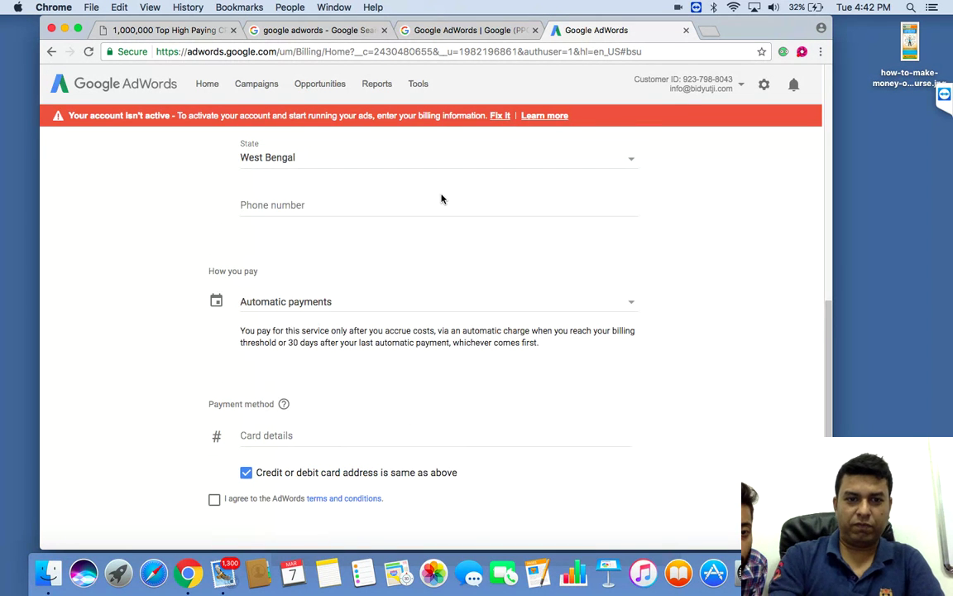
{"action": "left_click", "coordinate": [346, 205]}
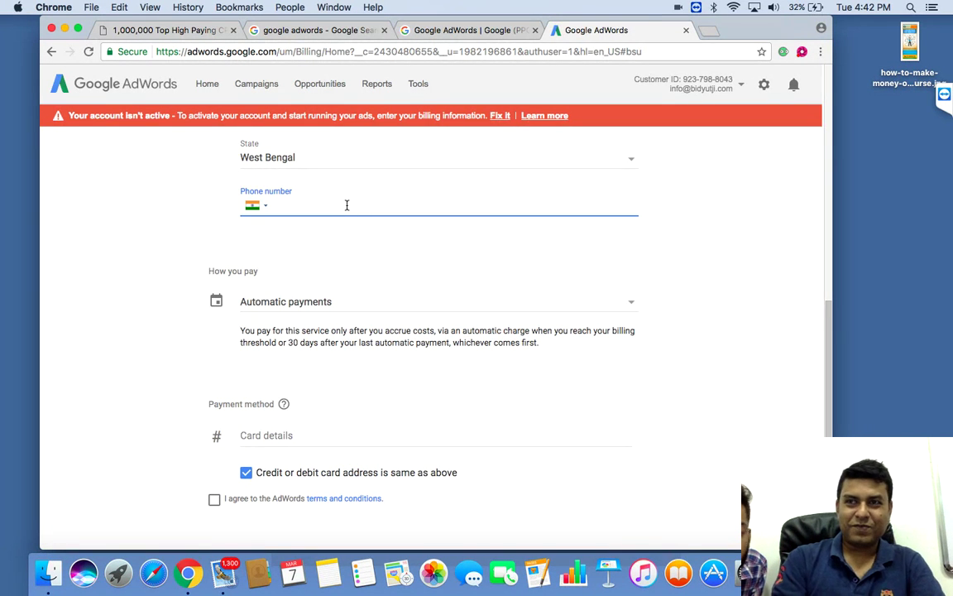
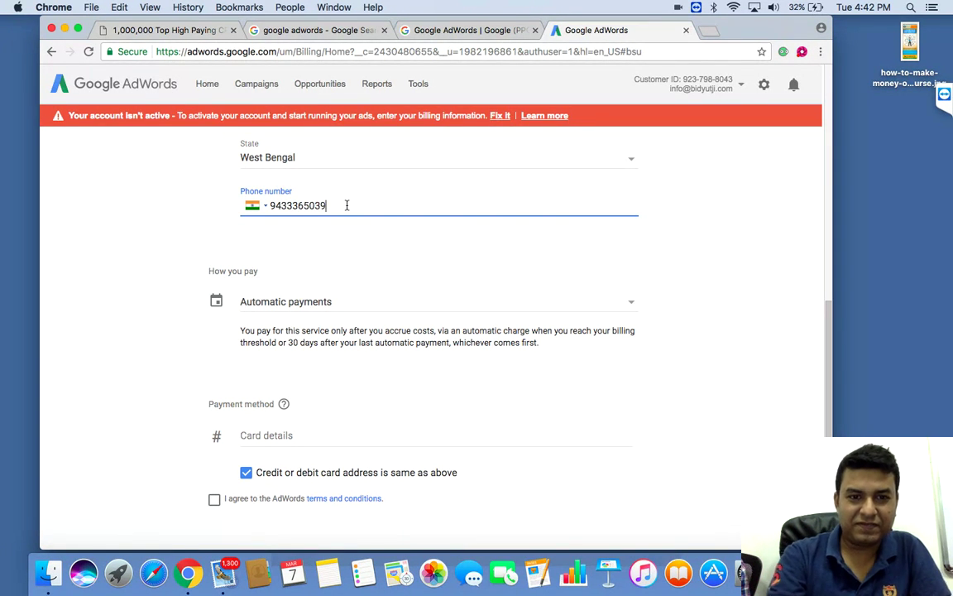
{"action": "left_click", "coordinate": [356, 304]}
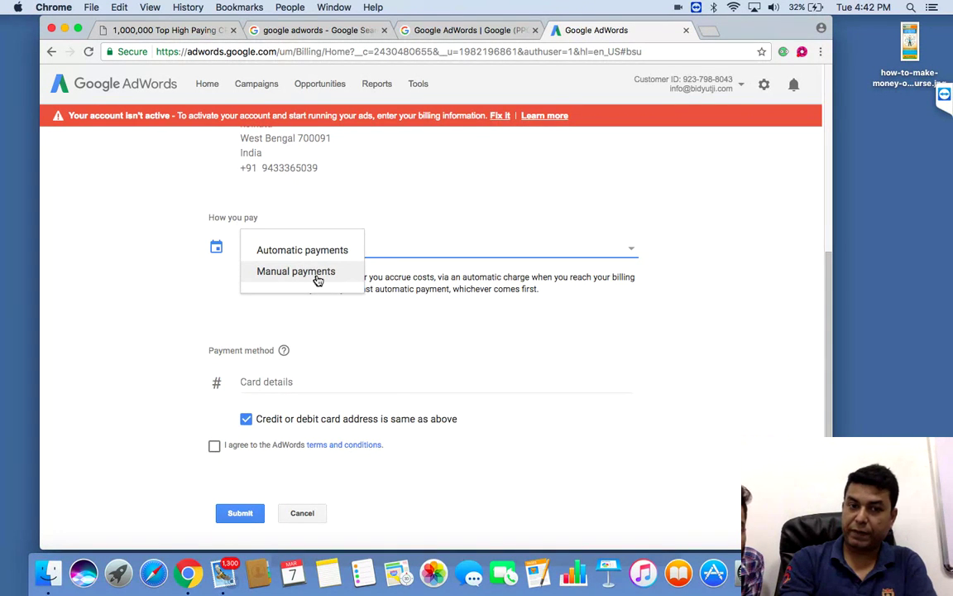
Step: Switch billing to Manual payments with a payment amount of ₹510
{"action": "left_click", "coordinate": [317, 274]}
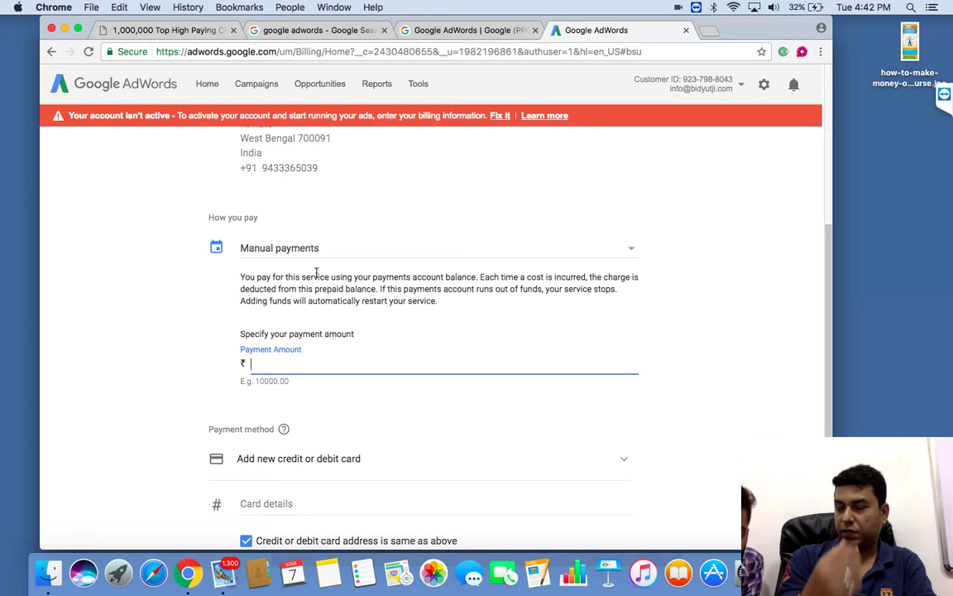
{"action": "type", "text": "510"}
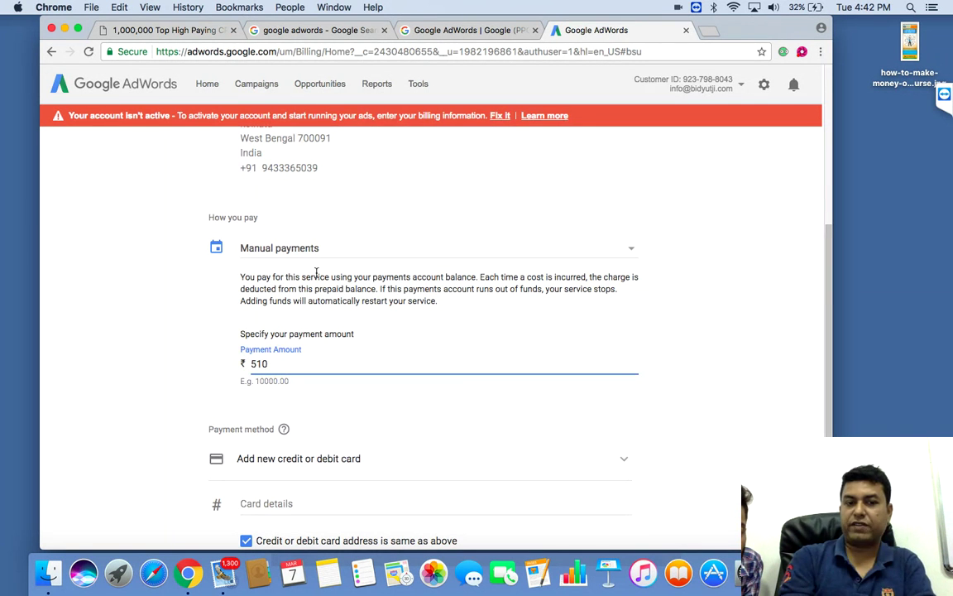
{"action": "left_click", "coordinate": [454, 433]}
Step: Set the payment method to Add new credit or debit card
{"action": "left_click", "coordinate": [424, 469]}
{"action": "left_click", "coordinate": [424, 469]}
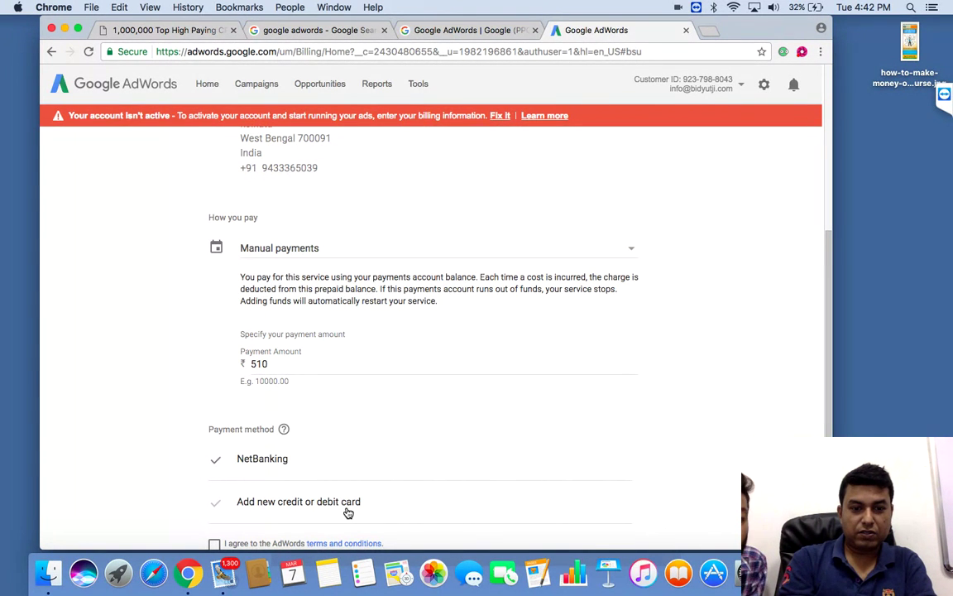
{"action": "left_click", "coordinate": [347, 503]}
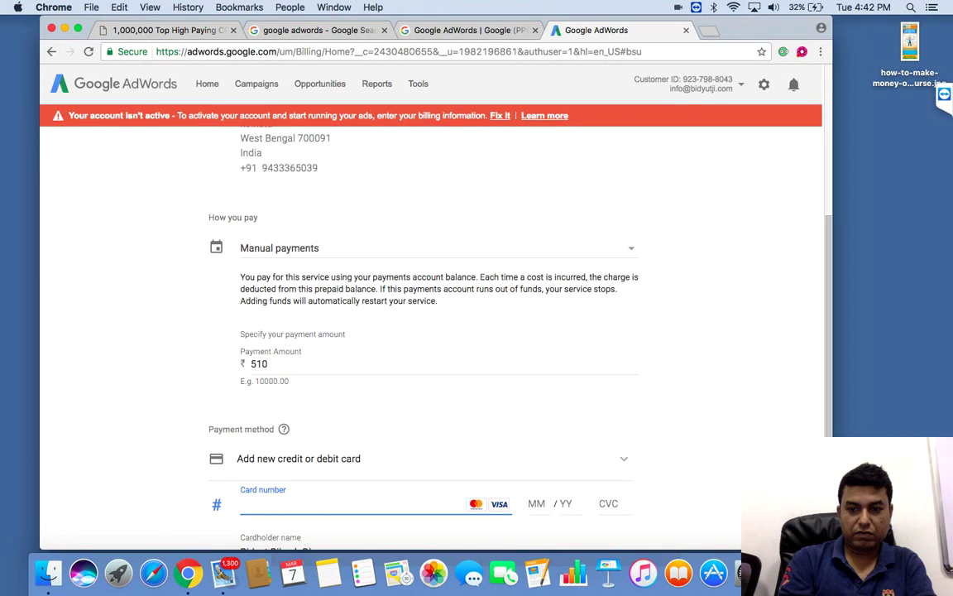
{"action": "scroll", "coordinate": [430, 331], "scroll_direction": "down", "scroll_amount": 5}
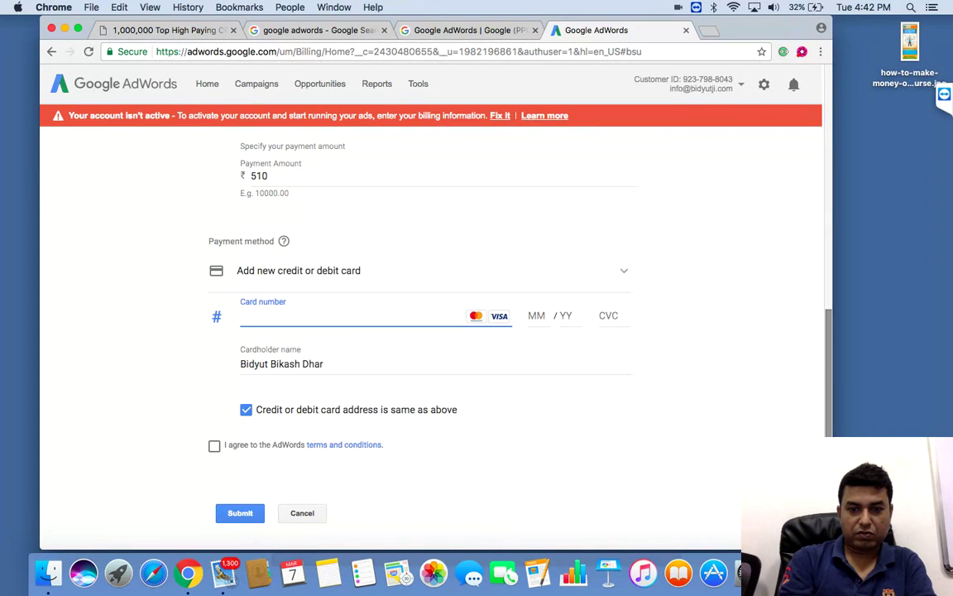
{"action": "left_click", "coordinate": [732, 498]}
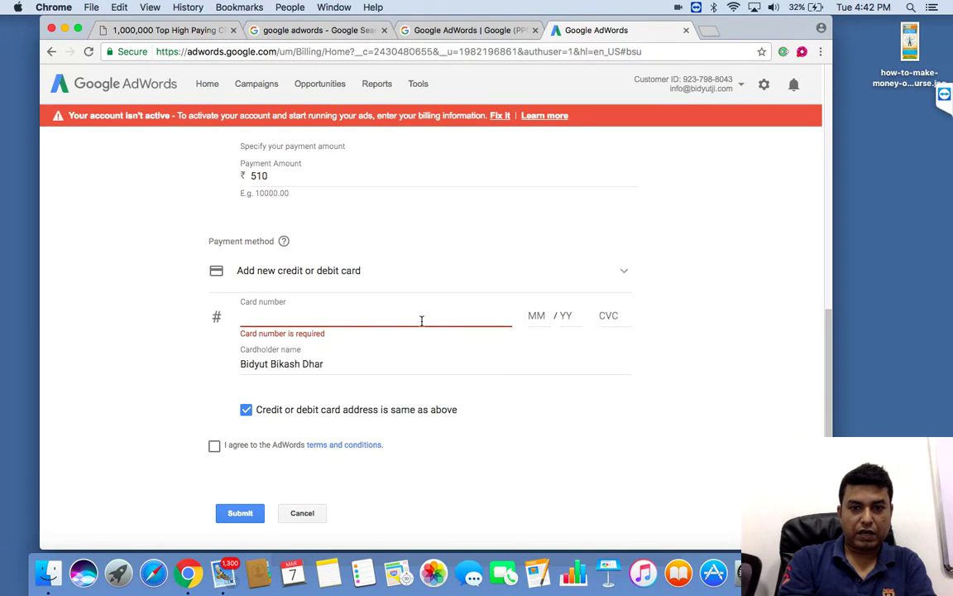
{"action": "left_click", "coordinate": [414, 275]}
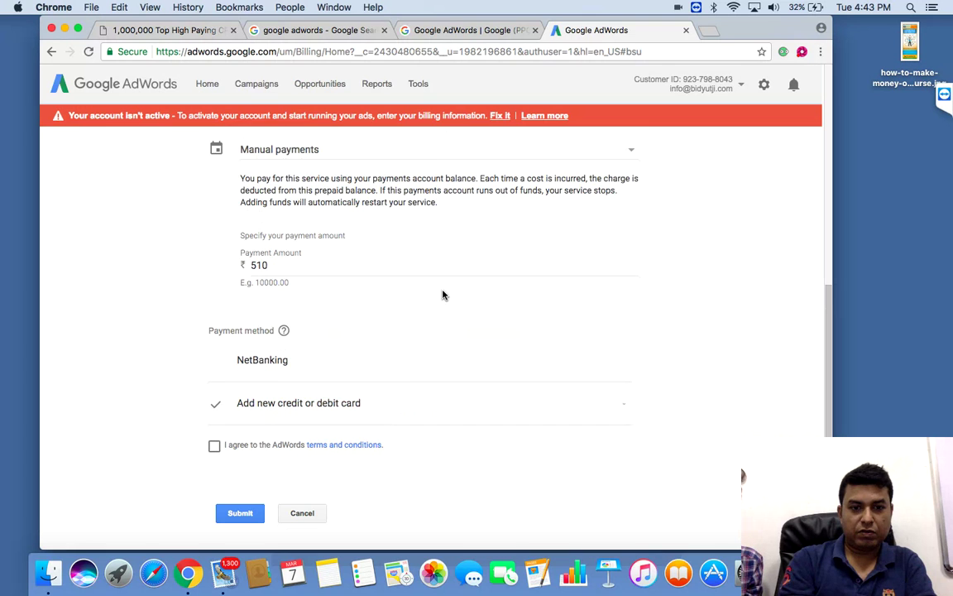
{"action": "left_click", "coordinate": [373, 407]}
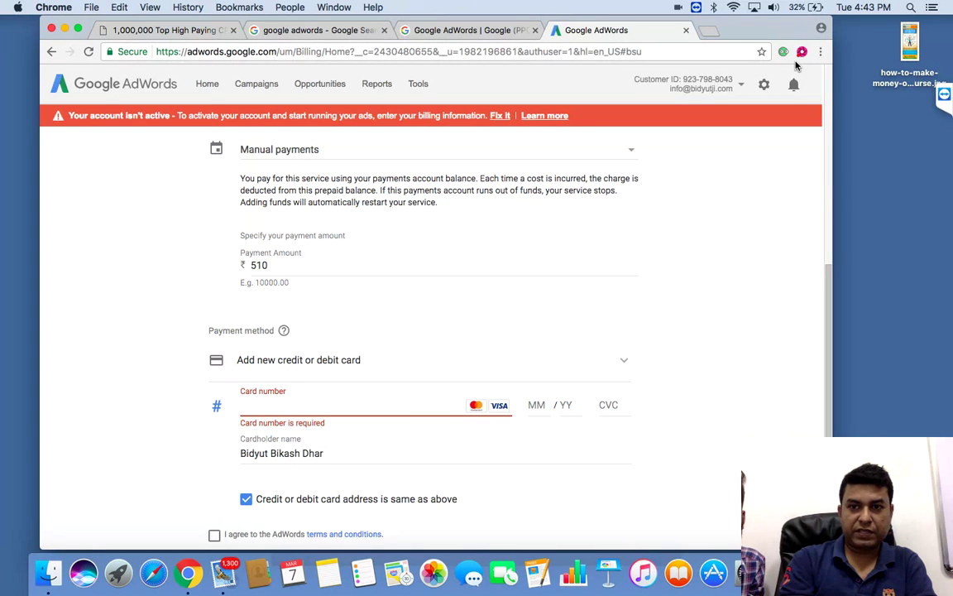
Step: Pause, later resume the Cattura CaptureCast recording, and dismiss its settings popup
{"action": "left_click", "coordinate": [801, 53]}
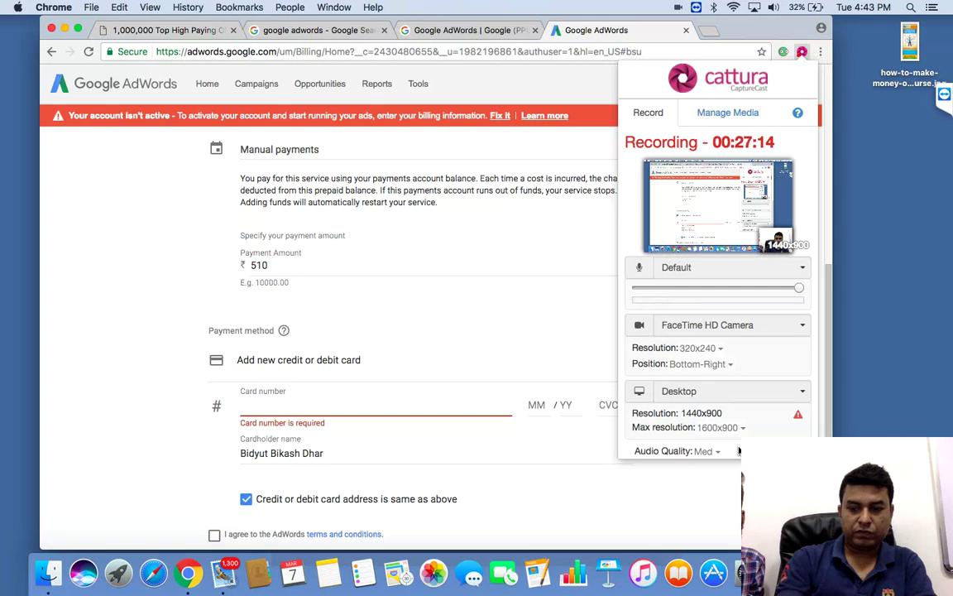
{"action": "scroll", "coordinate": [736, 451], "scroll_direction": "down", "scroll_amount": 3}
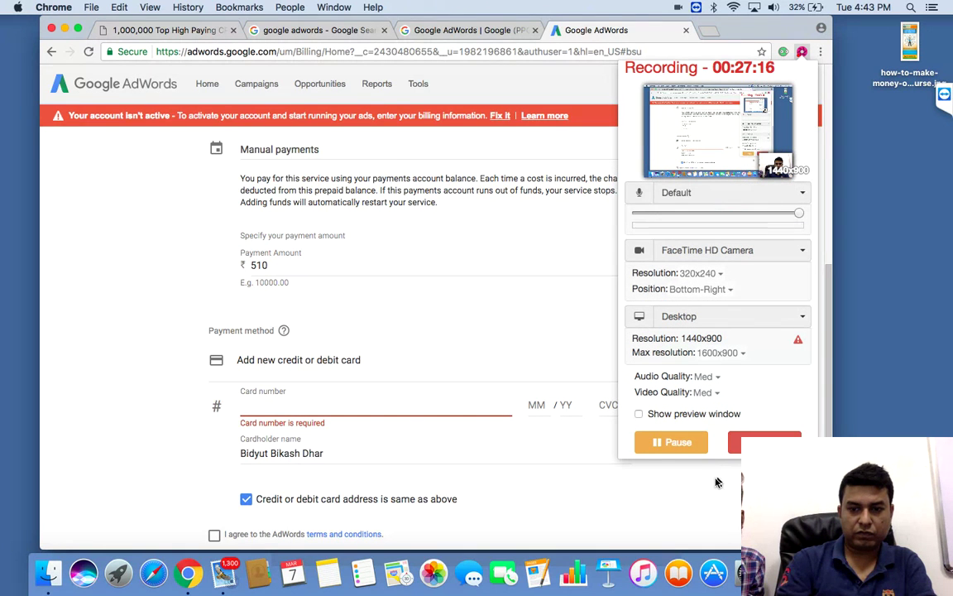
{"action": "left_click", "coordinate": [671, 443]}
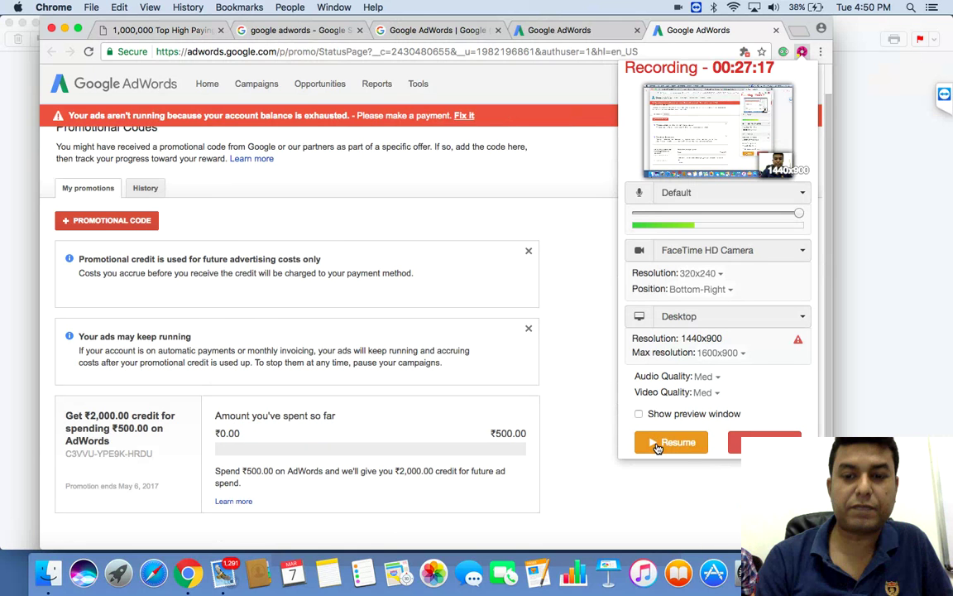
{"action": "left_click", "coordinate": [671, 443]}
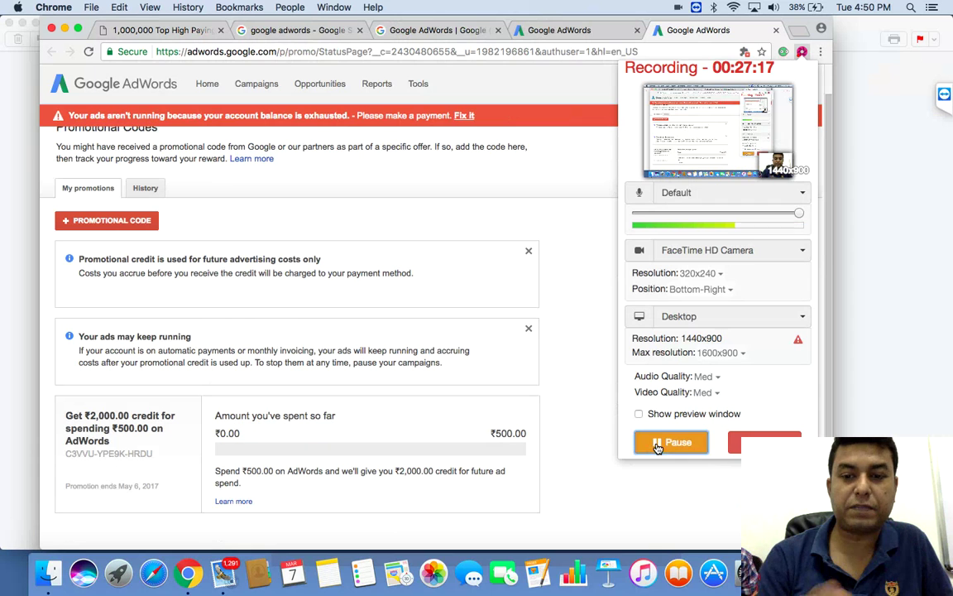
{"action": "left_click", "coordinate": [594, 340]}
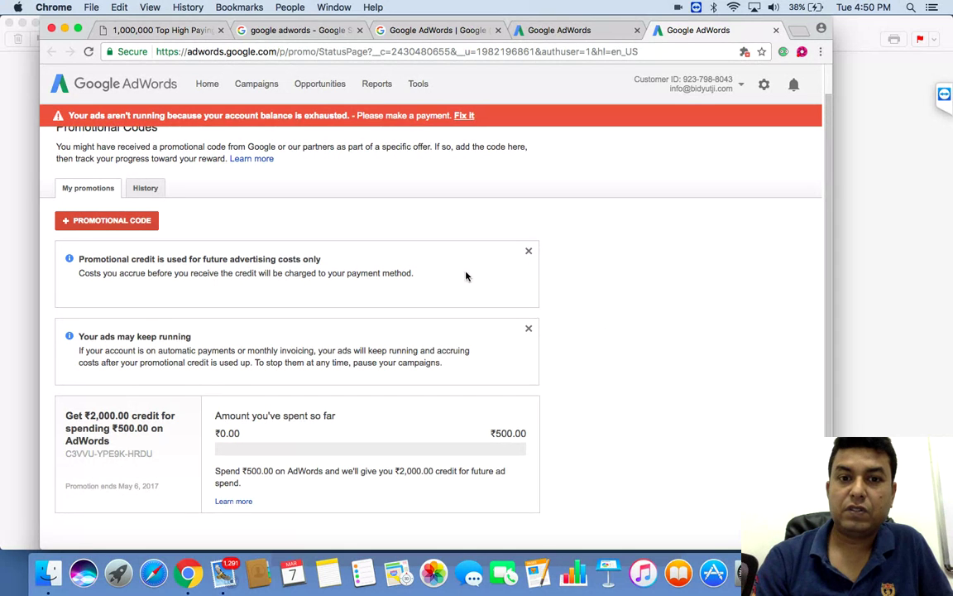
Step: Go from the account menu to the billing page showing ₹510.00 remaining credit
{"action": "left_click", "coordinate": [742, 87]}
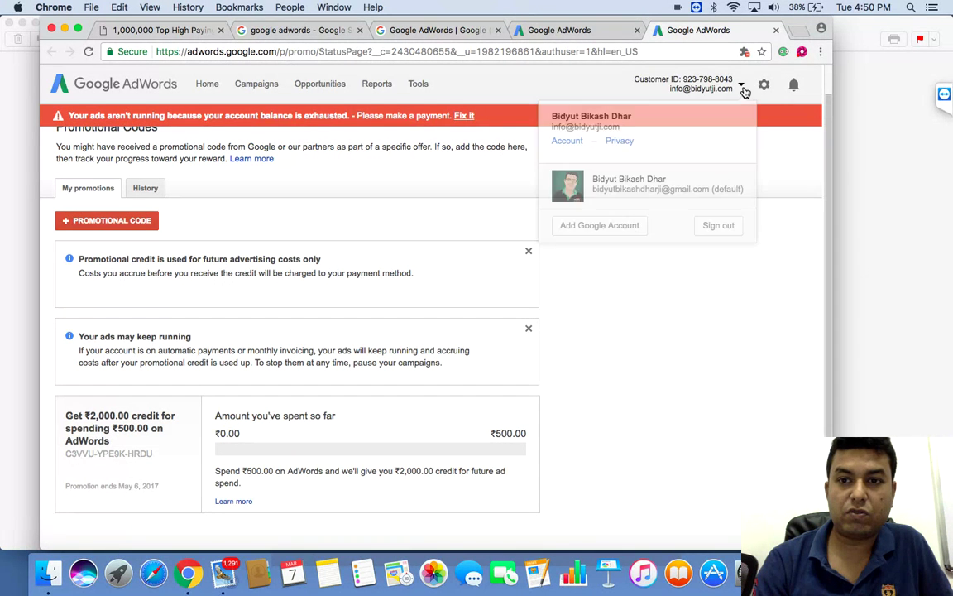
{"action": "left_click", "coordinate": [465, 118]}
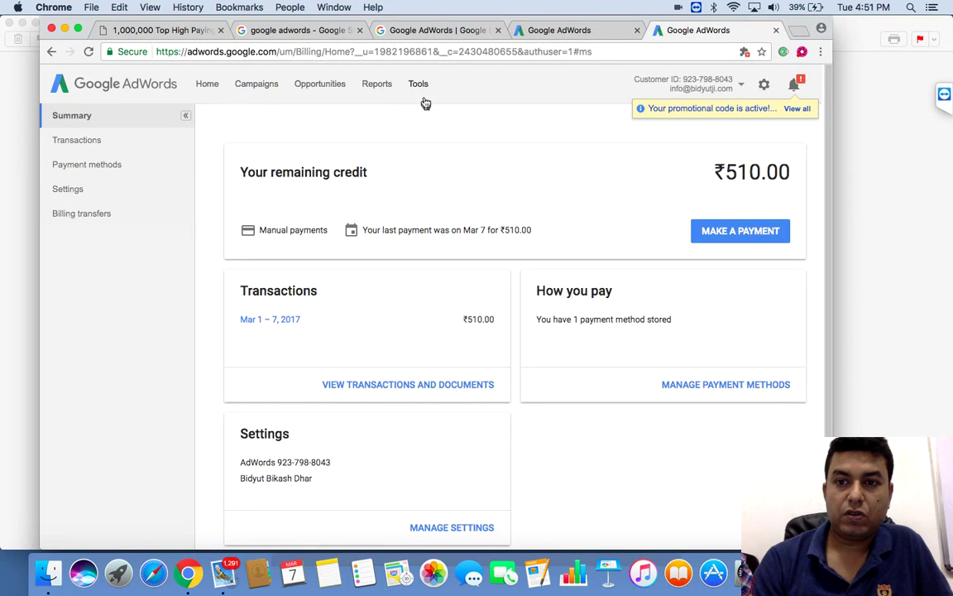
Step: Go to the Campaigns tab to see Guest Posting Eligible at ₹7.00/day
{"action": "left_click", "coordinate": [268, 90]}
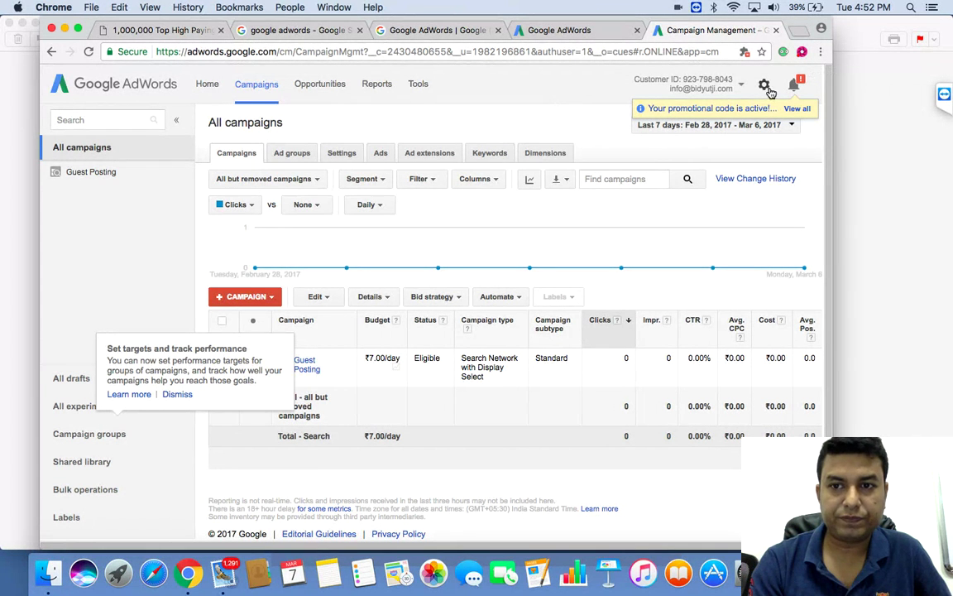
Step: Close the recorder panel, open Account settings Preferences, then move to Account access
{"action": "left_click", "coordinate": [801, 52]}
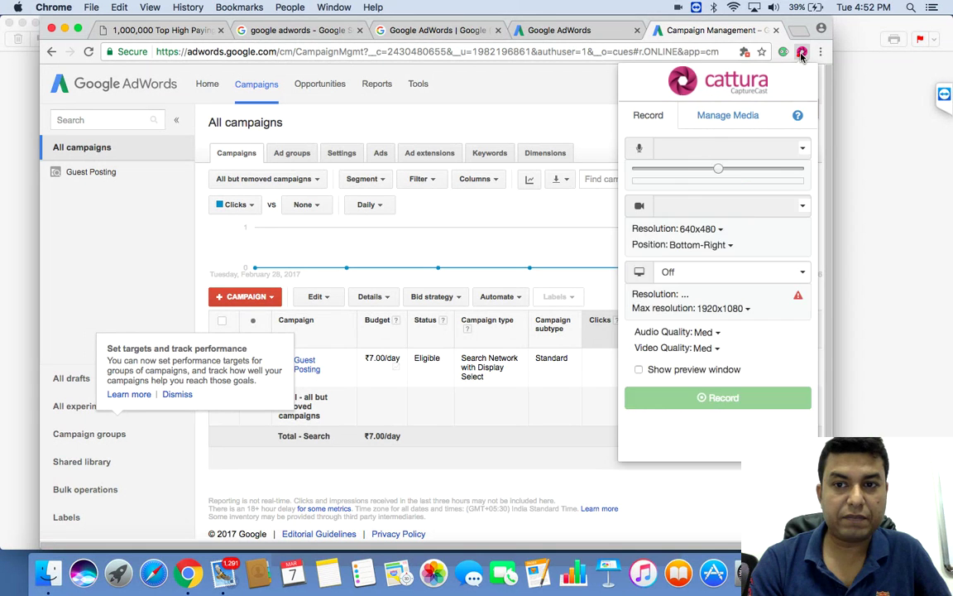
{"action": "left_click", "coordinate": [543, 134]}
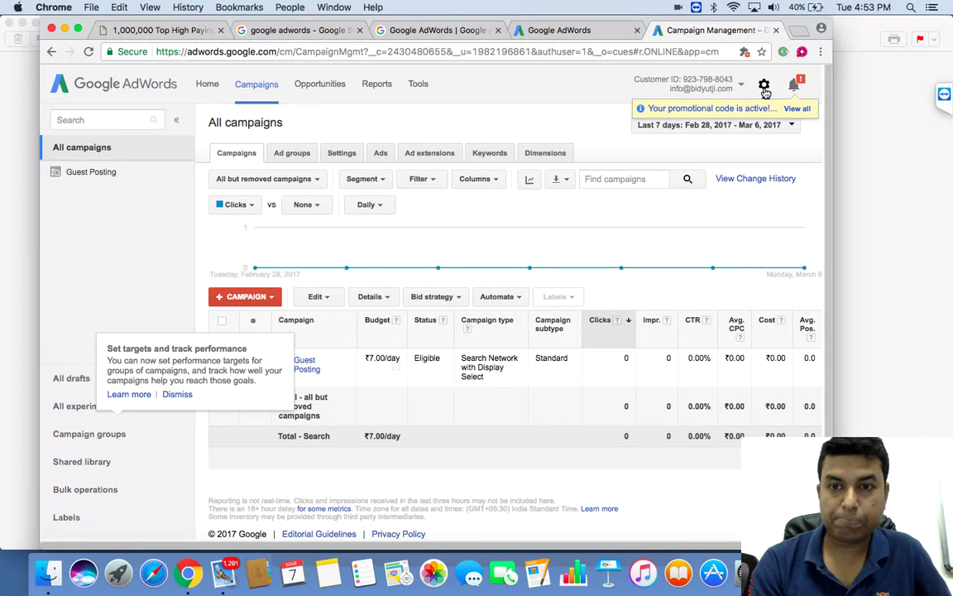
{"action": "left_click", "coordinate": [765, 88]}
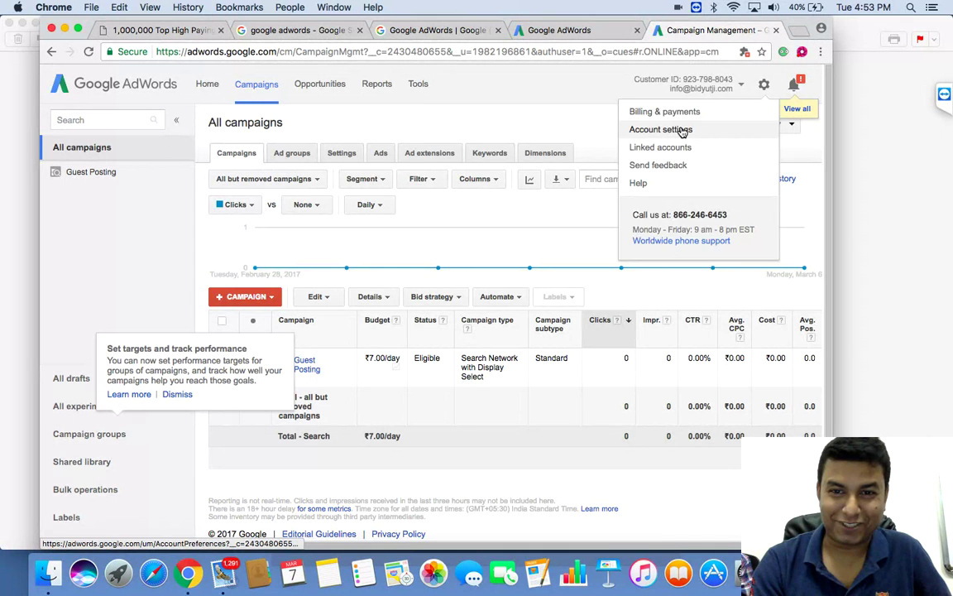
{"action": "left_click", "coordinate": [682, 131]}
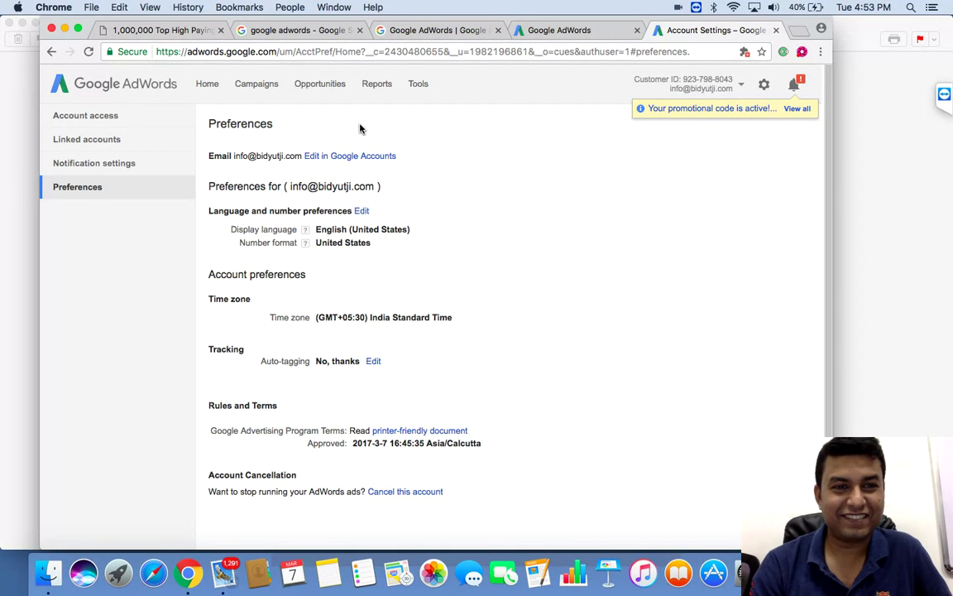
{"action": "left_click", "coordinate": [95, 125]}
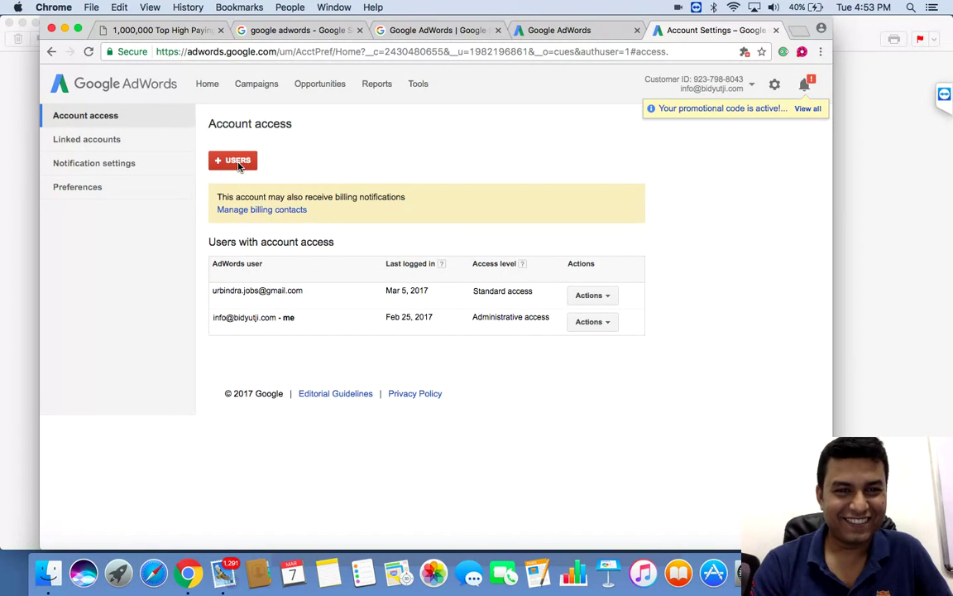
Step: Start a new user invitation, entering the invitee's e-mail address and name
{"action": "left_click", "coordinate": [242, 165]}
{"action": "left_click", "coordinate": [368, 306]}
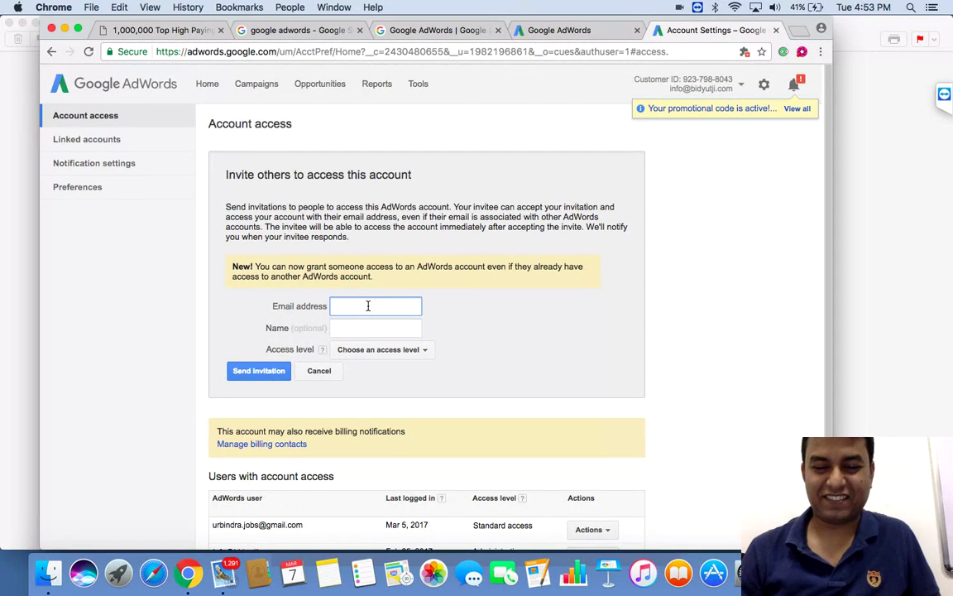
{"action": "type", "text": "oin"}
{"action": "type", "text": "de"}
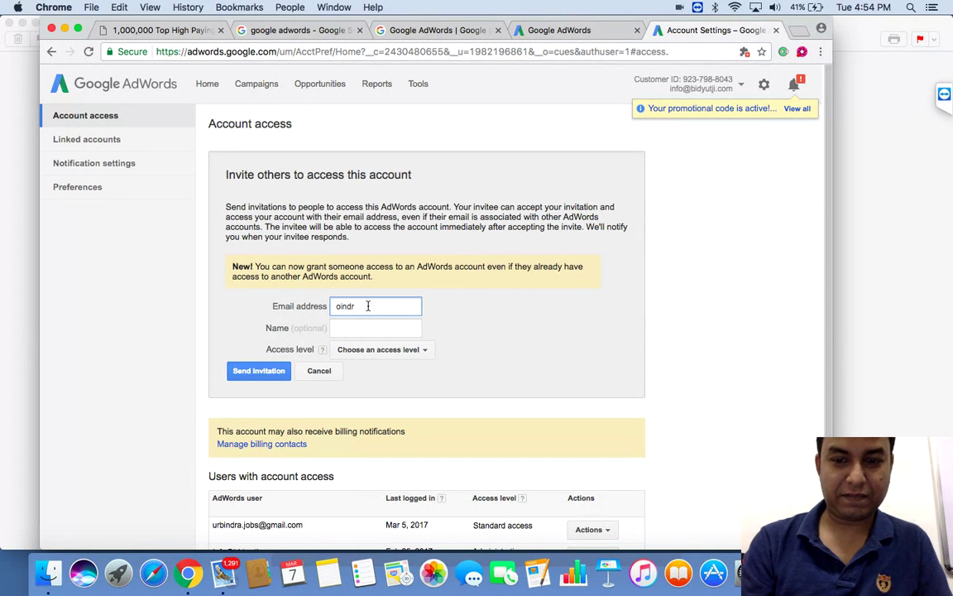
{"action": "key", "text": "BackSpace"}
{"action": "key", "text": "BackSpace"}
{"action": "key", "text": "BackSpace"}
{"action": "key", "text": "BackSpace"}
{"action": "key", "text": "BackSpace"}
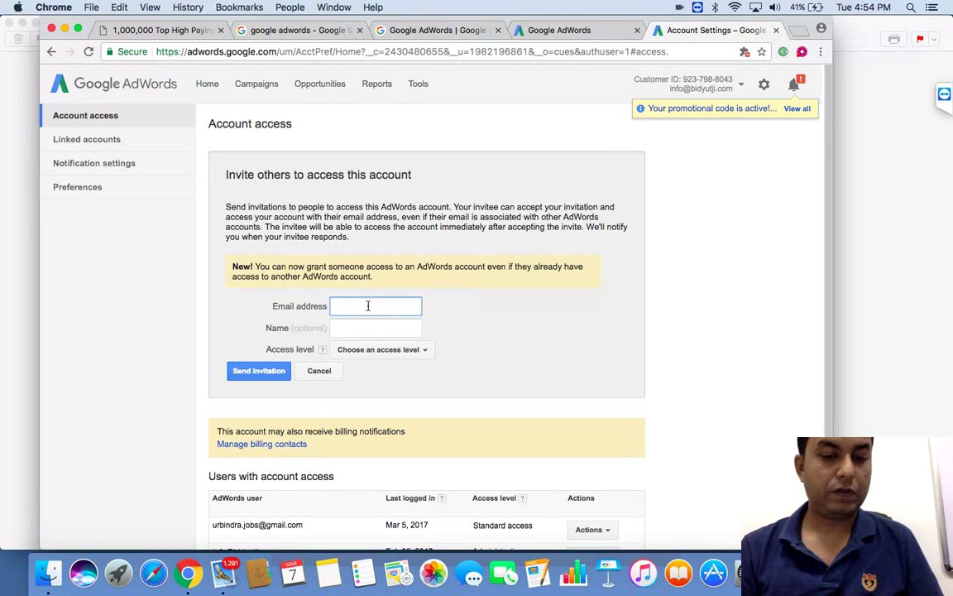
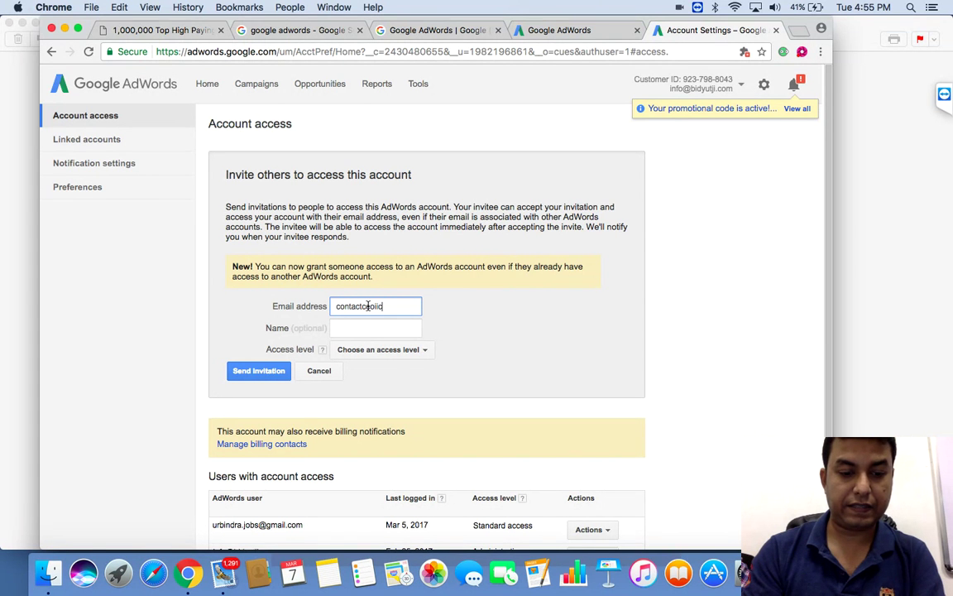
{"action": "left_click", "coordinate": [390, 329]}
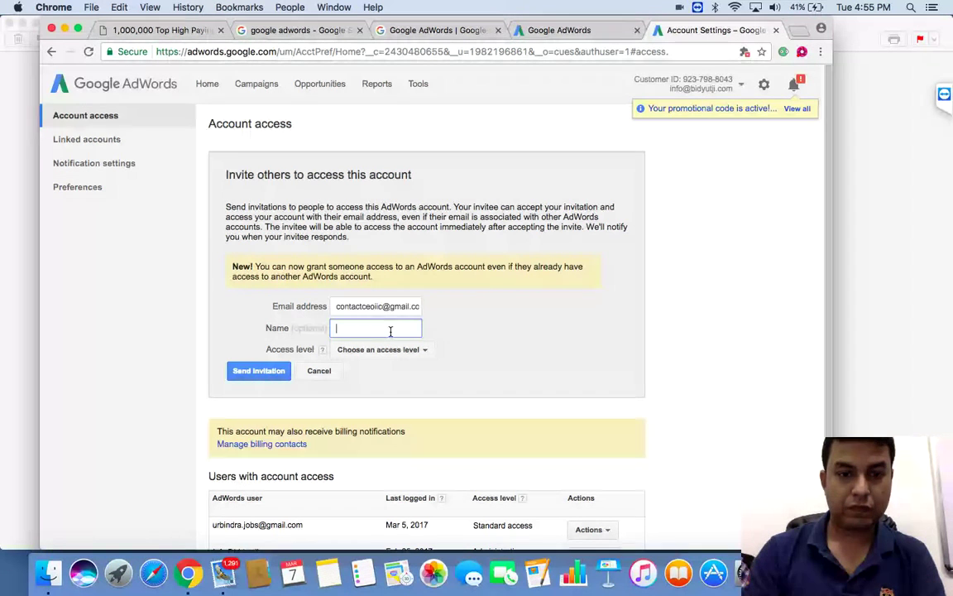
{"action": "type", "text": "Oindrila"}
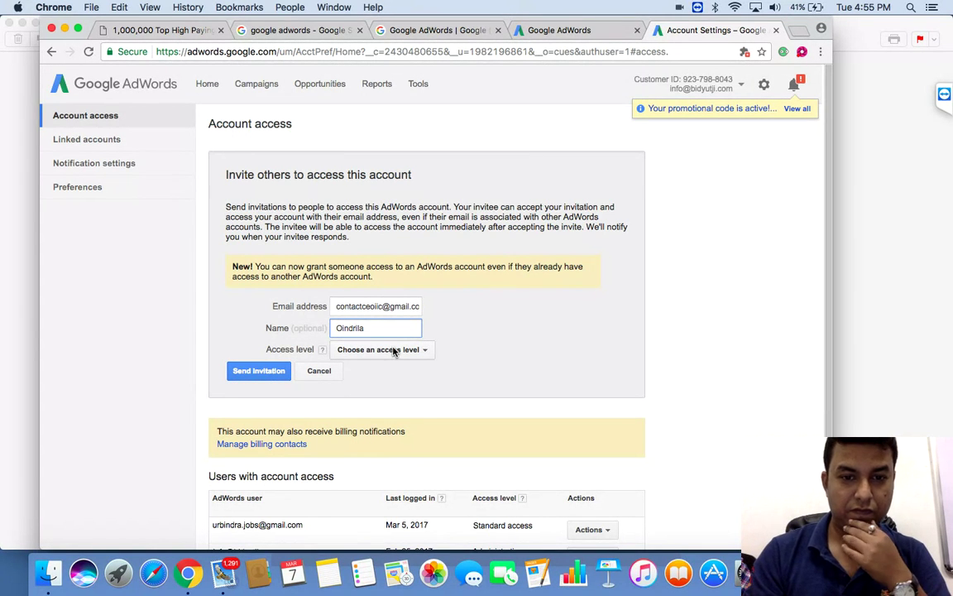
Step: Give the invitee Standard access and send the invitation
{"action": "left_click", "coordinate": [394, 350]}
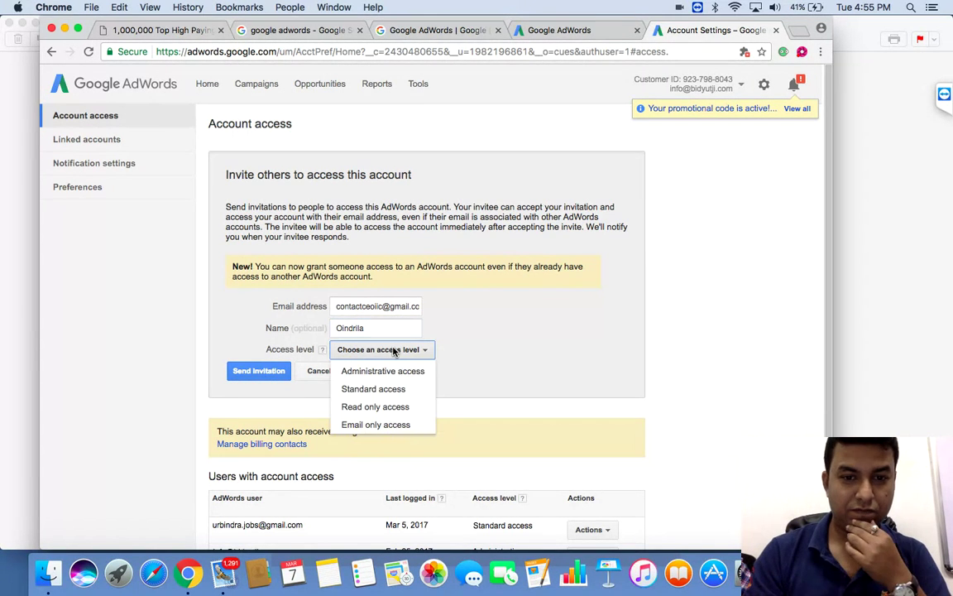
{"action": "left_click", "coordinate": [386, 394]}
{"action": "left_click", "coordinate": [261, 371]}
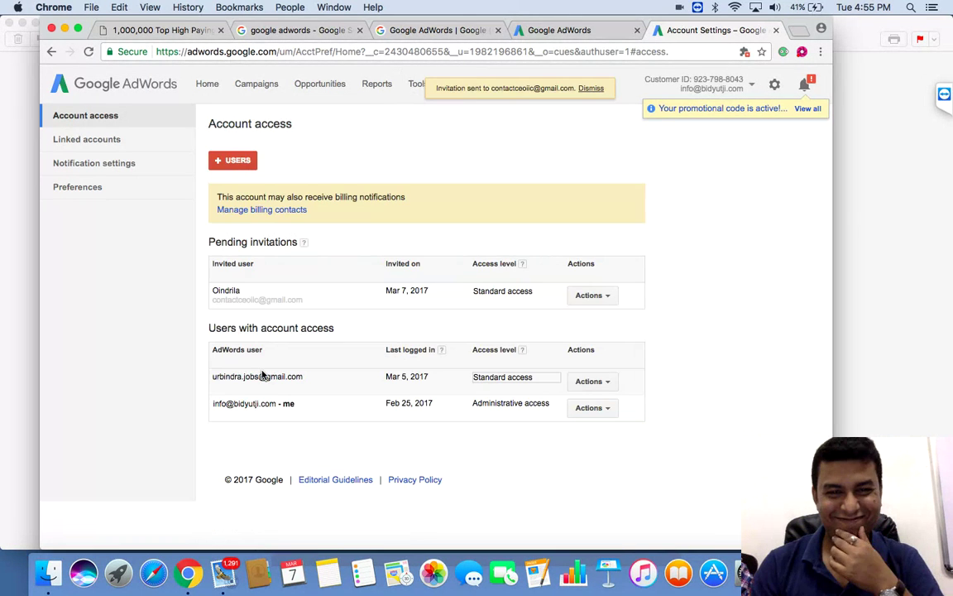
Step: Invite a second user with Standard access, entering their e-mail address and name
{"action": "left_click", "coordinate": [247, 163]}
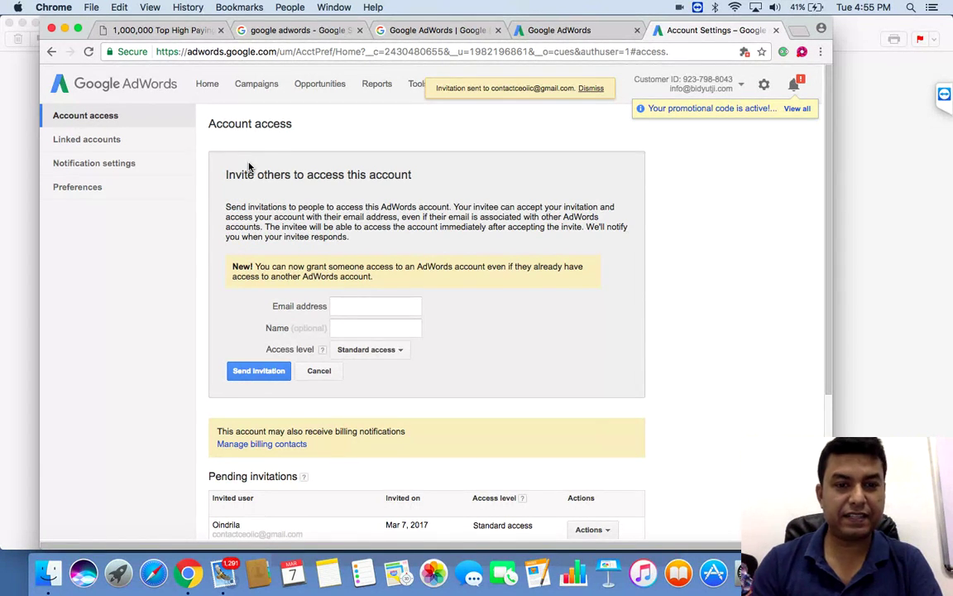
{"action": "left_click", "coordinate": [346, 308]}
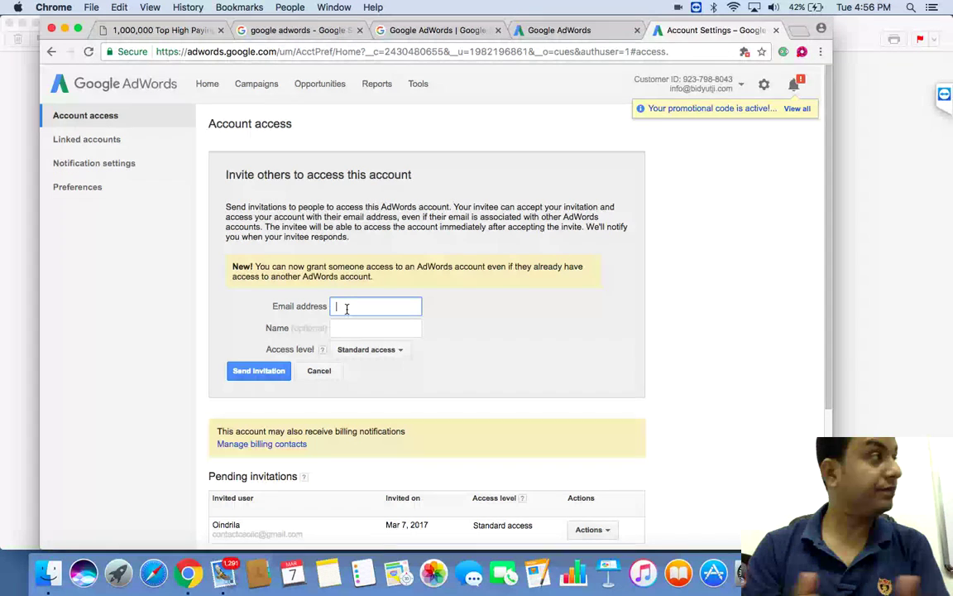
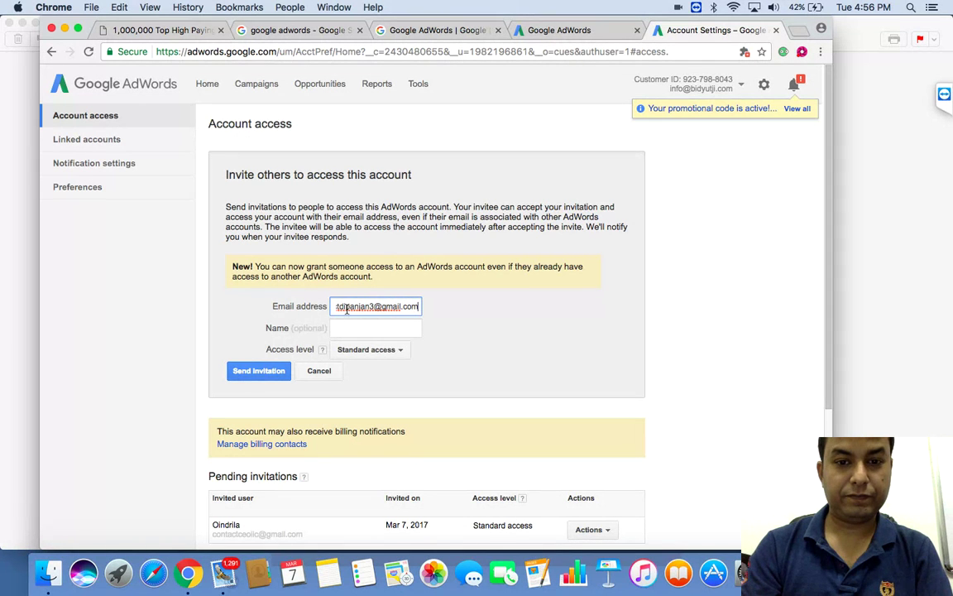
{"action": "left_click", "coordinate": [355, 327]}
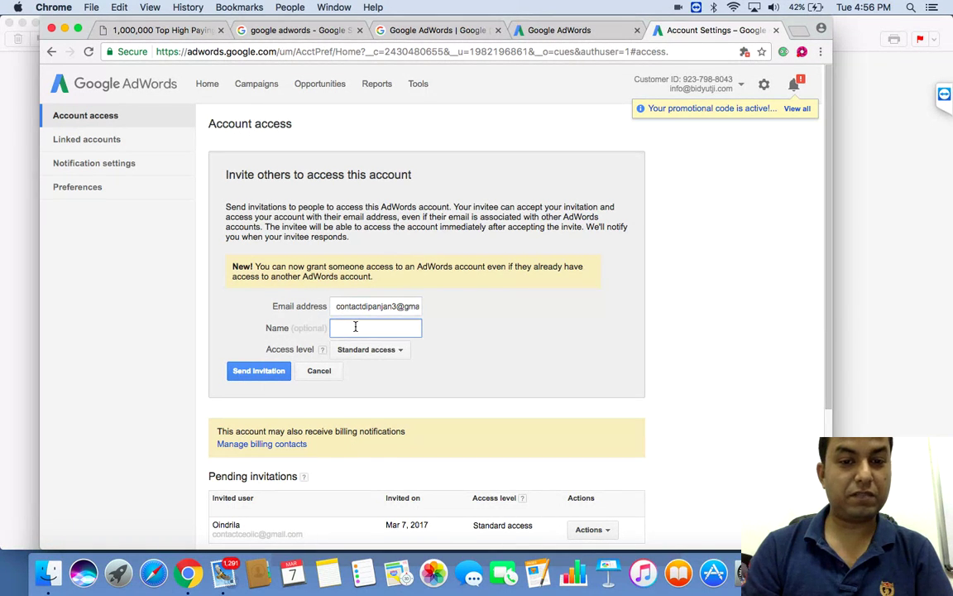
{"action": "type", "text": "Dipanjan"}
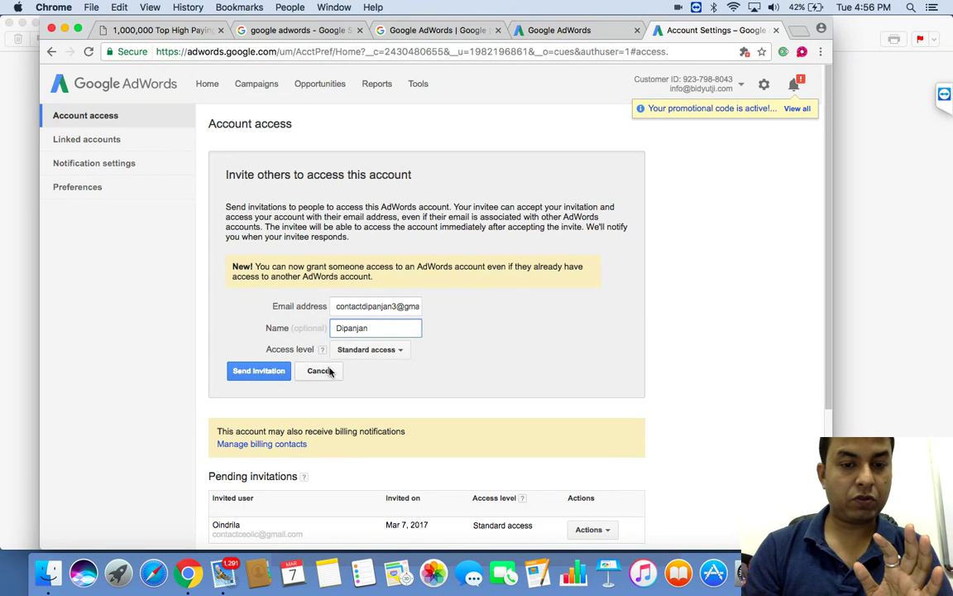
{"action": "left_click", "coordinate": [274, 375]}
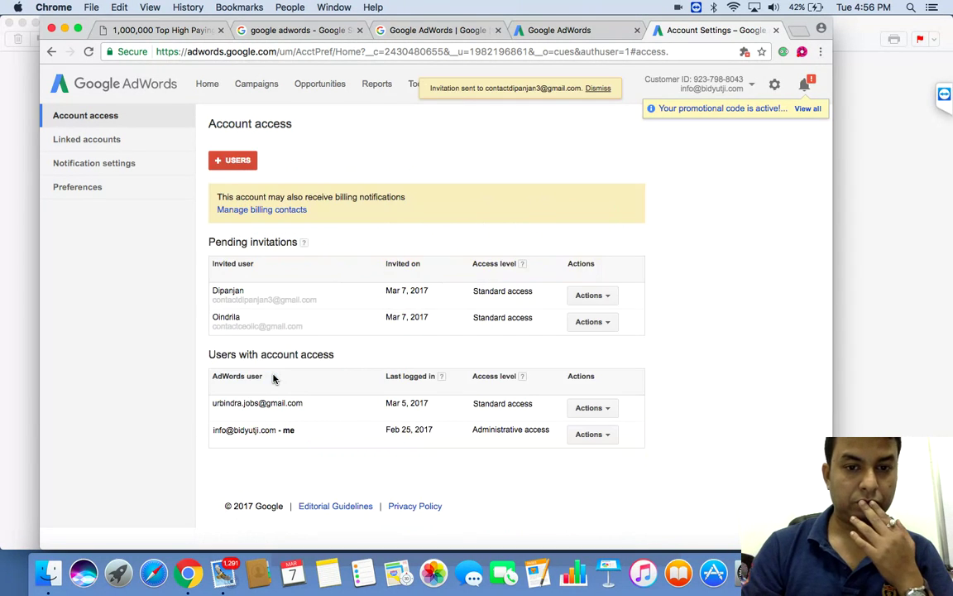
Step: Send a third Standard access invitation, filling in the invitee's e-mail address and name
{"action": "left_click", "coordinate": [253, 165]}
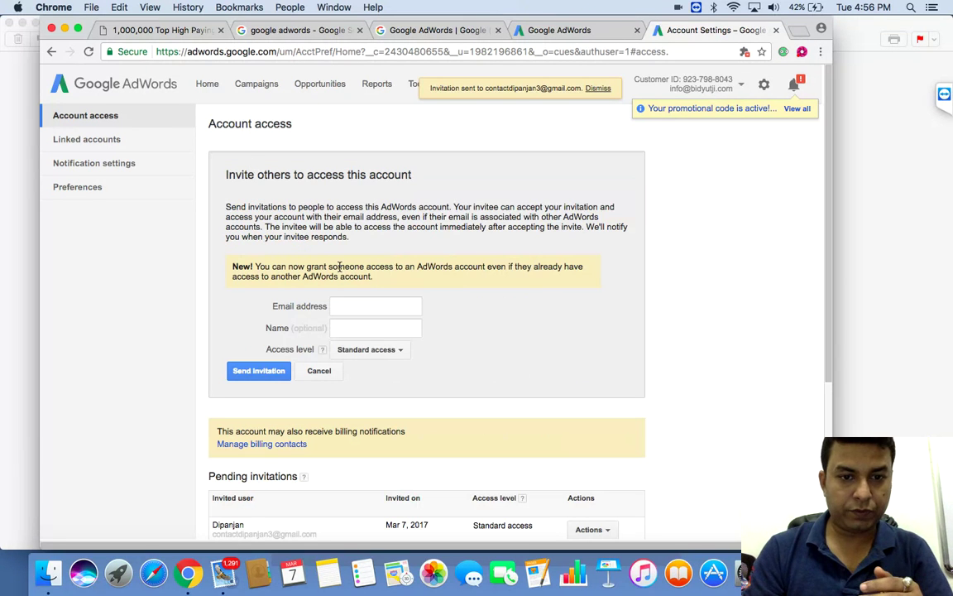
{"action": "left_click", "coordinate": [352, 309]}
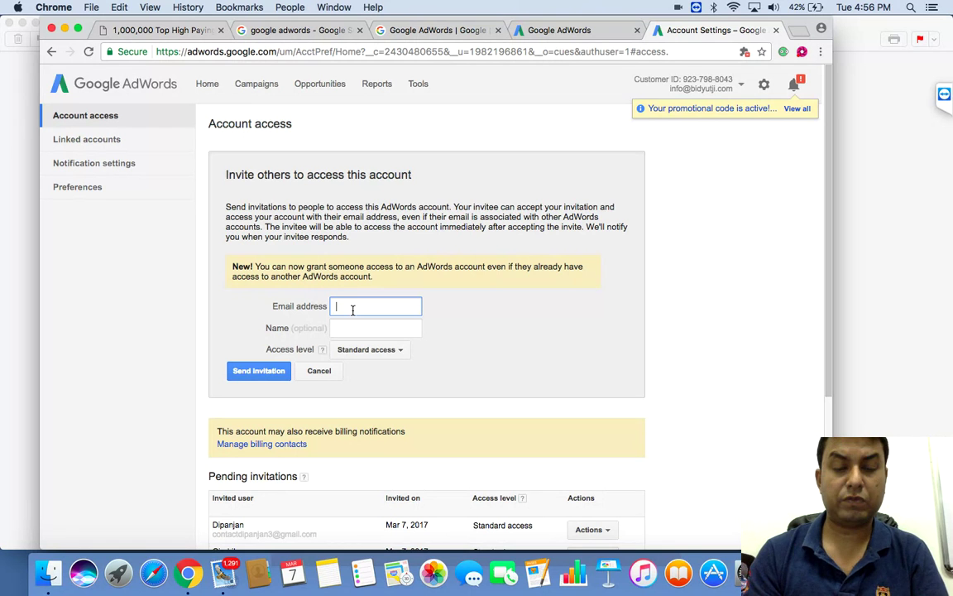
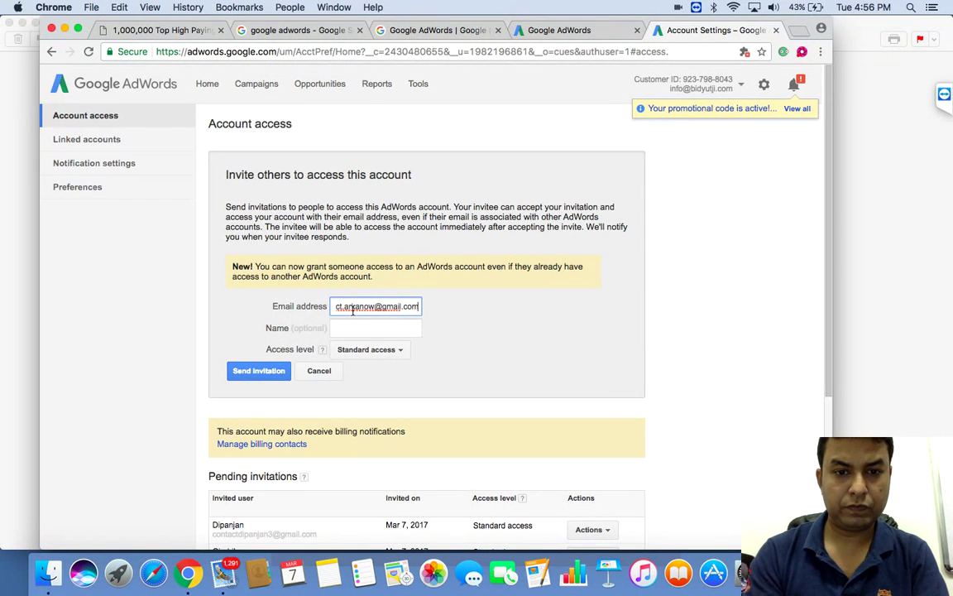
{"action": "left_click", "coordinate": [343, 329]}
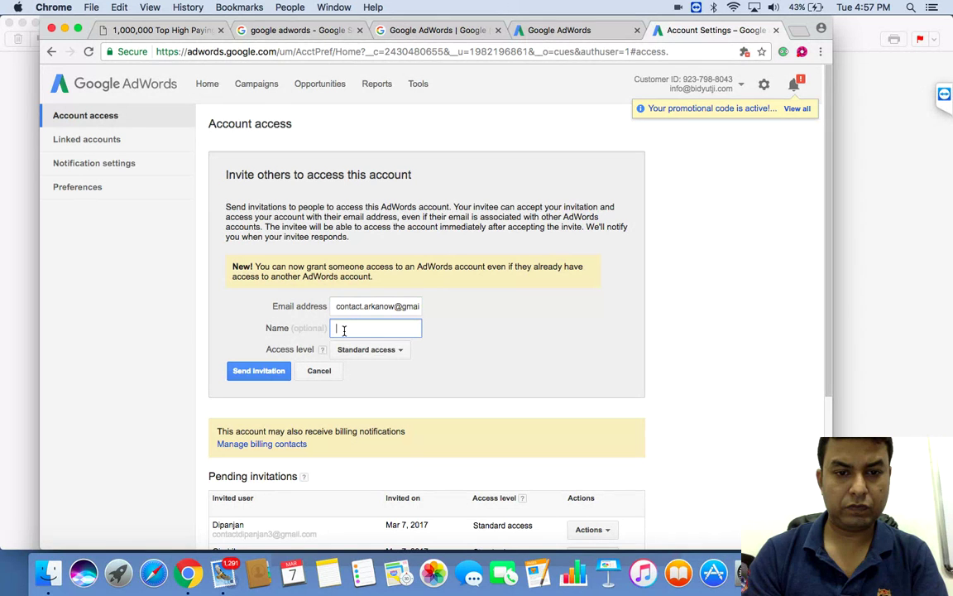
{"action": "type", "text": "Arka"}
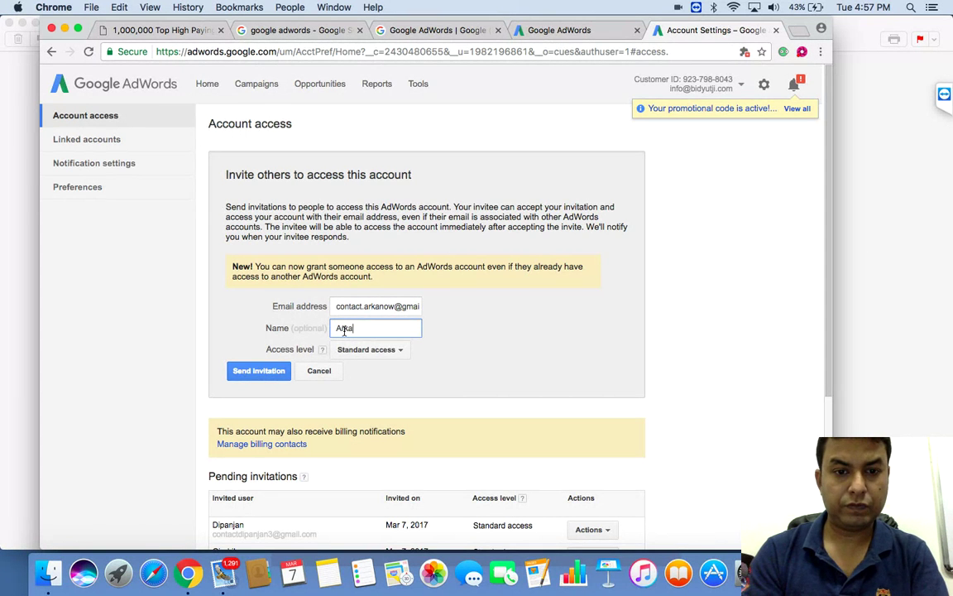
{"action": "left_click", "coordinate": [272, 376]}
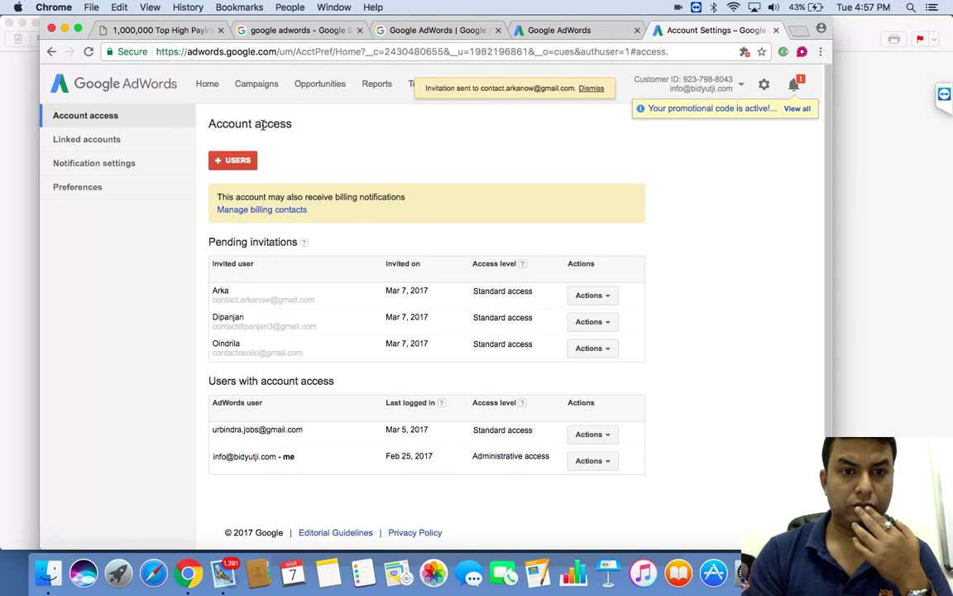
Step: Send a fourth Standard access invitation with the invitee's e-mail and name, then return to campaigns
{"action": "left_click", "coordinate": [228, 159]}
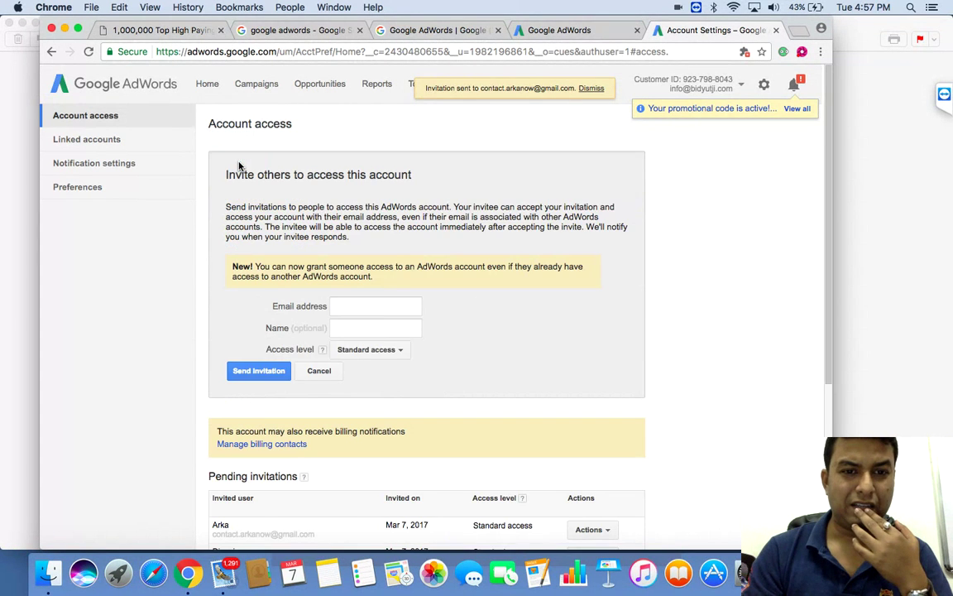
{"action": "left_click", "coordinate": [363, 307]}
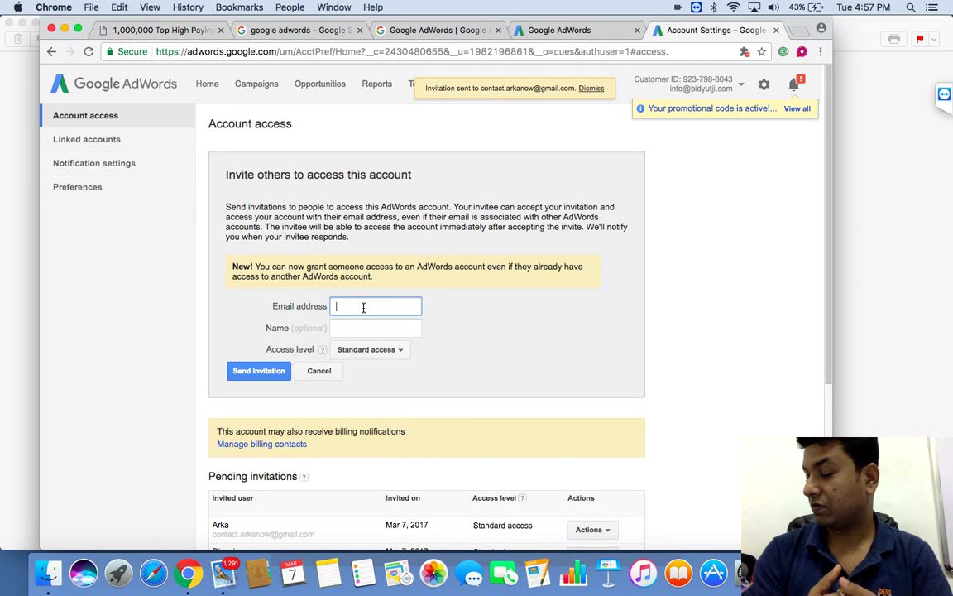
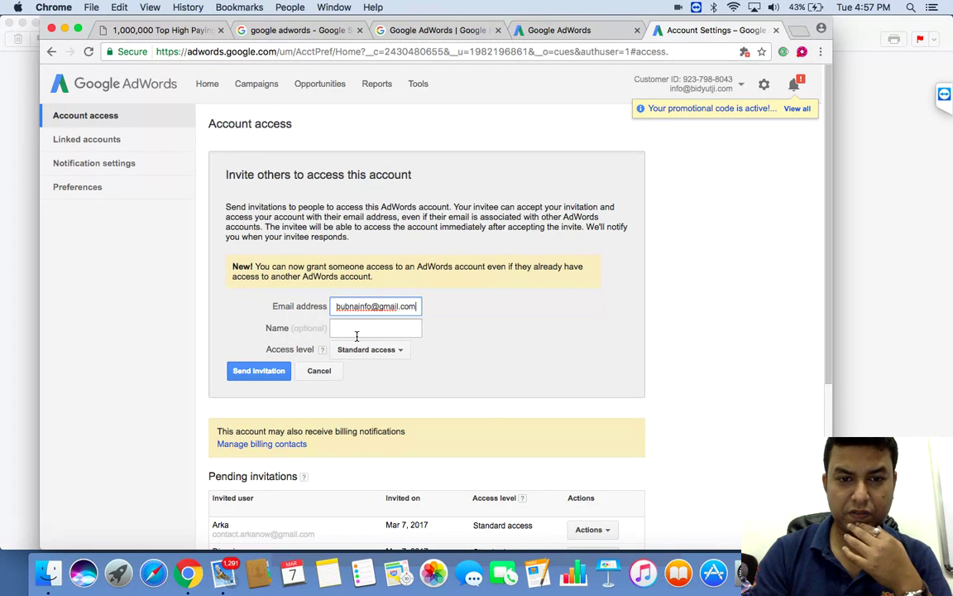
{"action": "left_click", "coordinate": [356, 334]}
{"action": "type", "text": "Bun"}
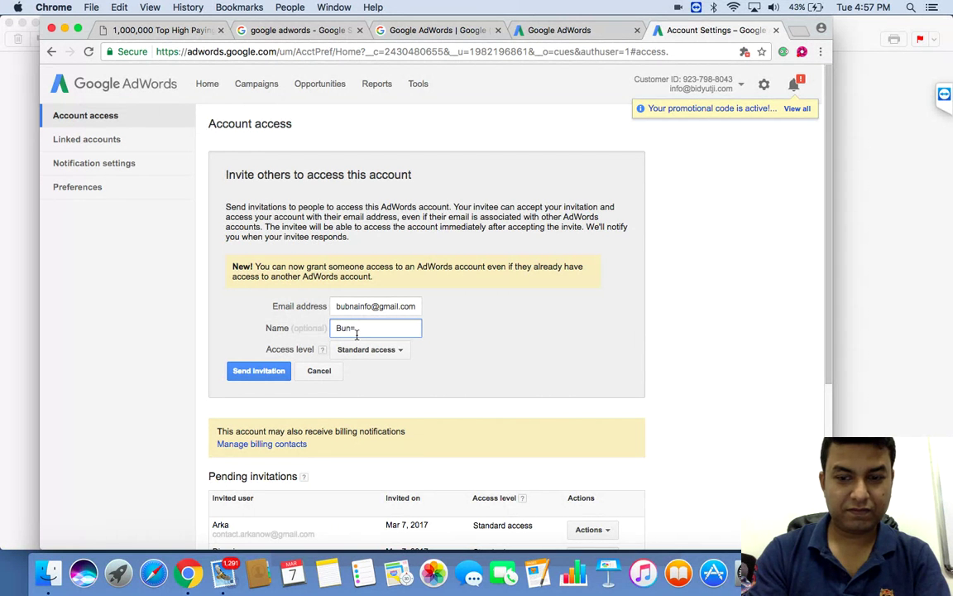
{"action": "type", "text": "na"}
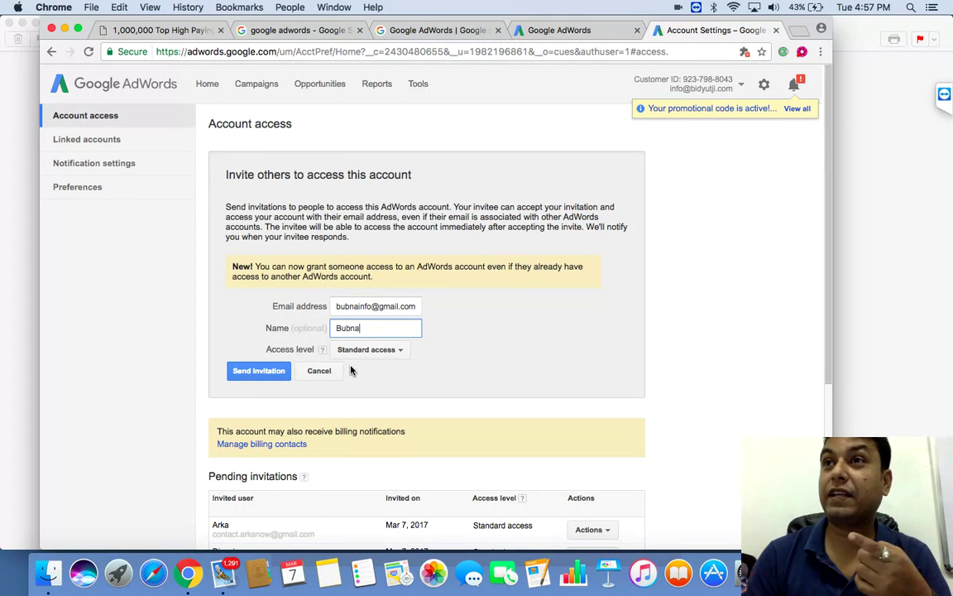
{"action": "left_click", "coordinate": [263, 373]}
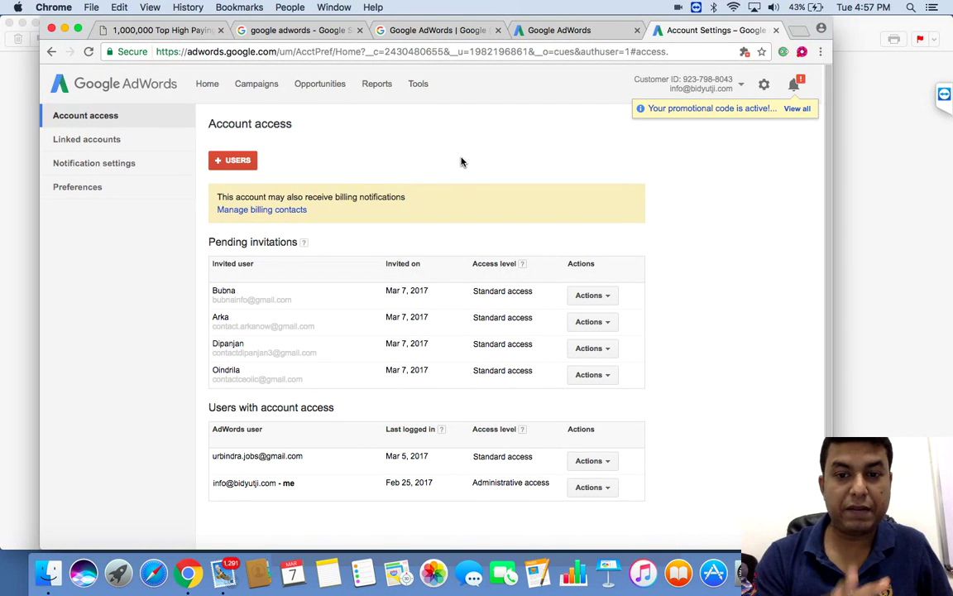
{"action": "left_click", "coordinate": [257, 93]}
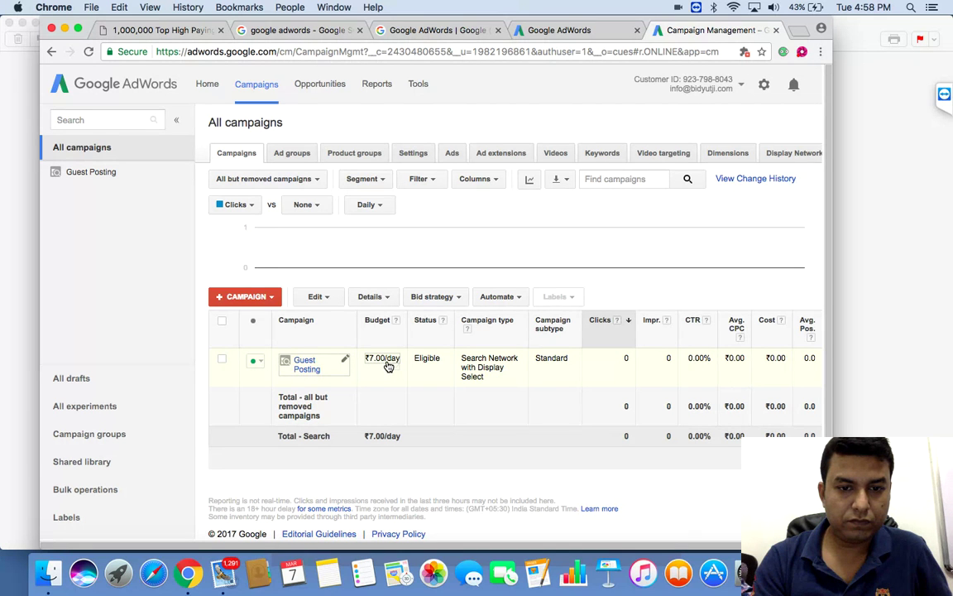
Step: Open the inline editor on the Guest Posting campaign's ₹7.00/day budget
{"action": "left_click", "coordinate": [388, 364]}
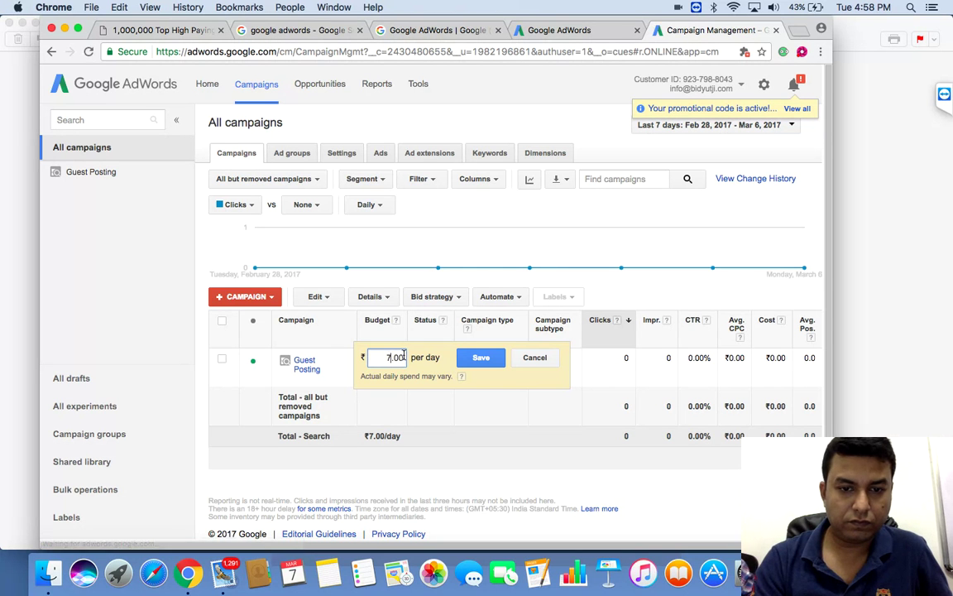
Step: Replace the 7 with 50 and save, so Guest Posting runs at ₹50.00/day
{"action": "key", "text": "BackSpace"}
{"action": "type", "text": "50"}
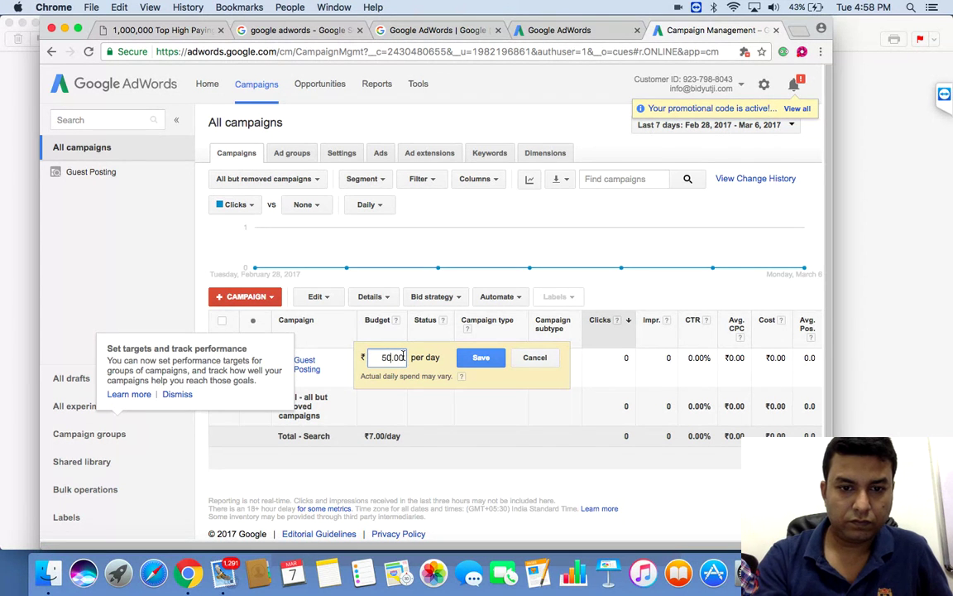
{"action": "left_click", "coordinate": [479, 357]}
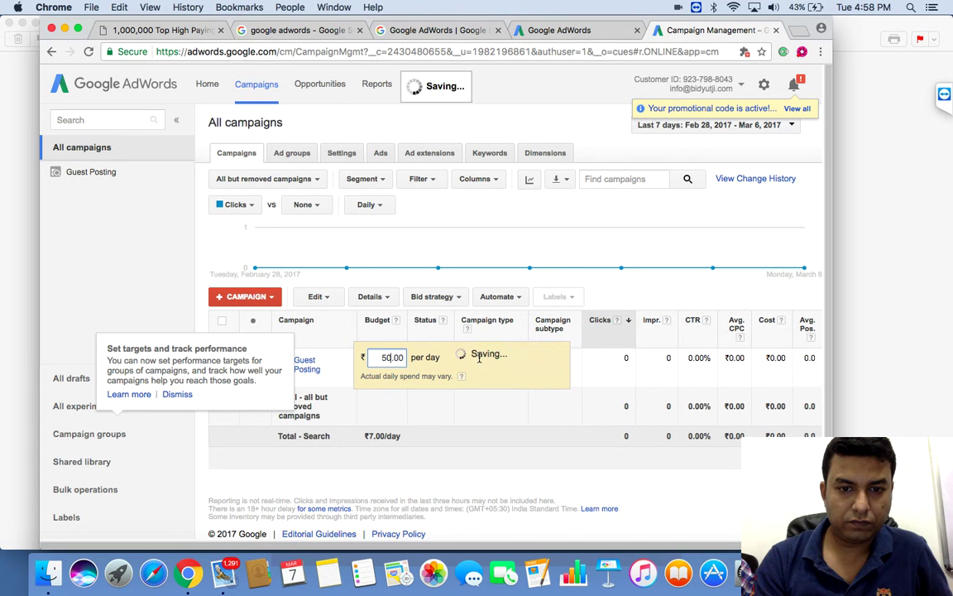
Step: Review the Guest Posting campaign's keywords and ad groups, then return to the google adwords search tab
{"action": "left_click", "coordinate": [305, 366]}
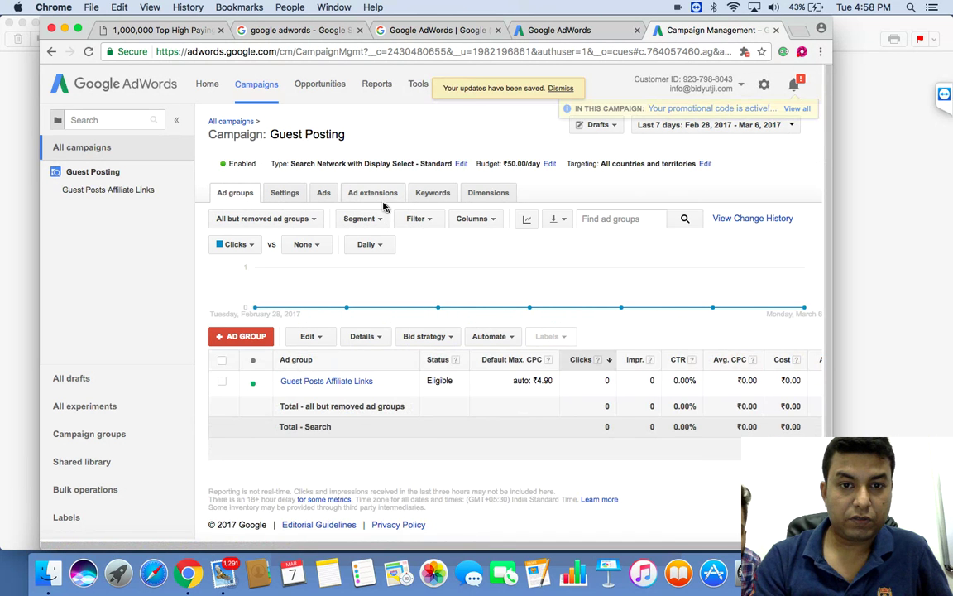
{"action": "left_click", "coordinate": [436, 200]}
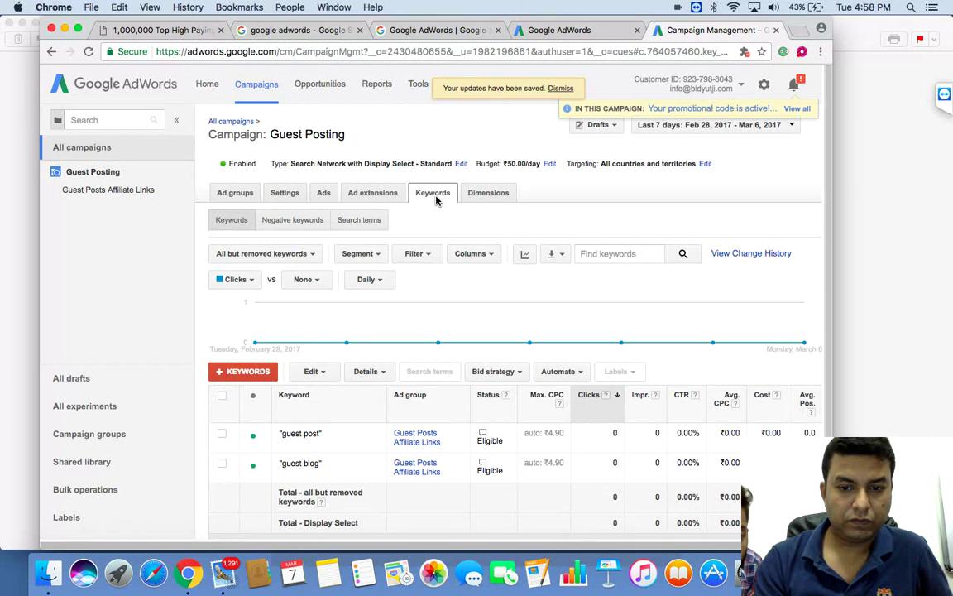
{"action": "left_click", "coordinate": [250, 197]}
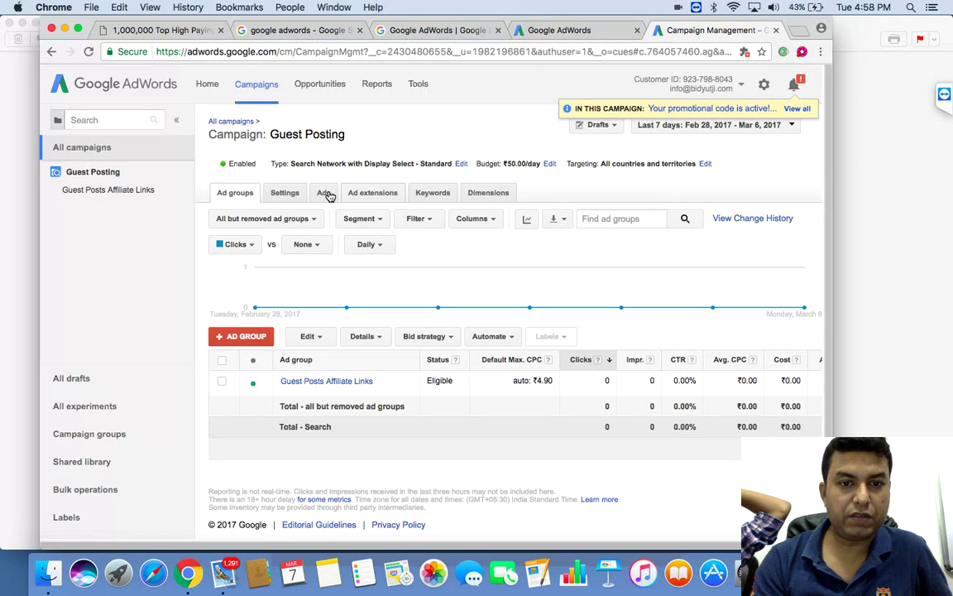
{"action": "left_click", "coordinate": [425, 201]}
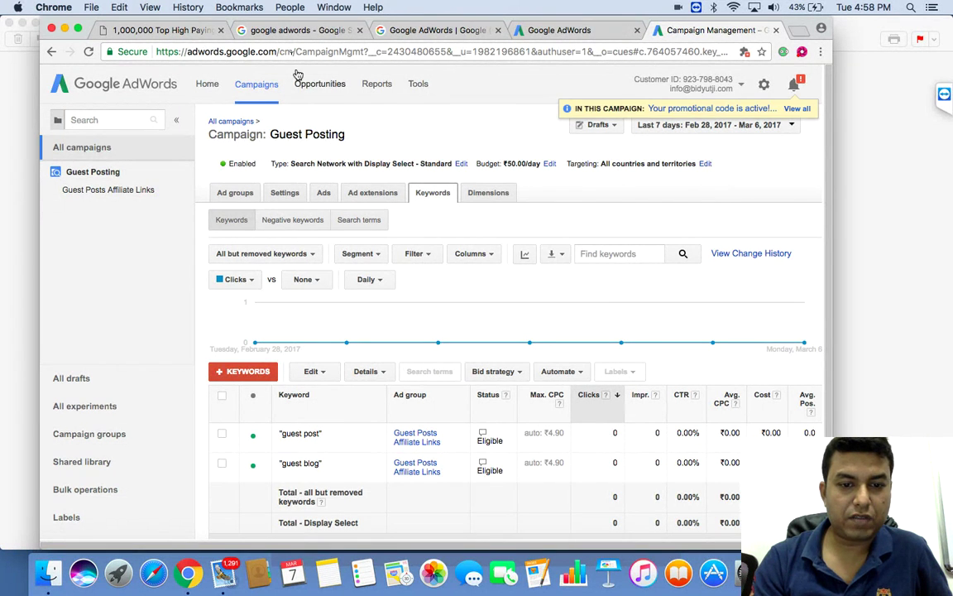
{"action": "left_click", "coordinate": [306, 31]}
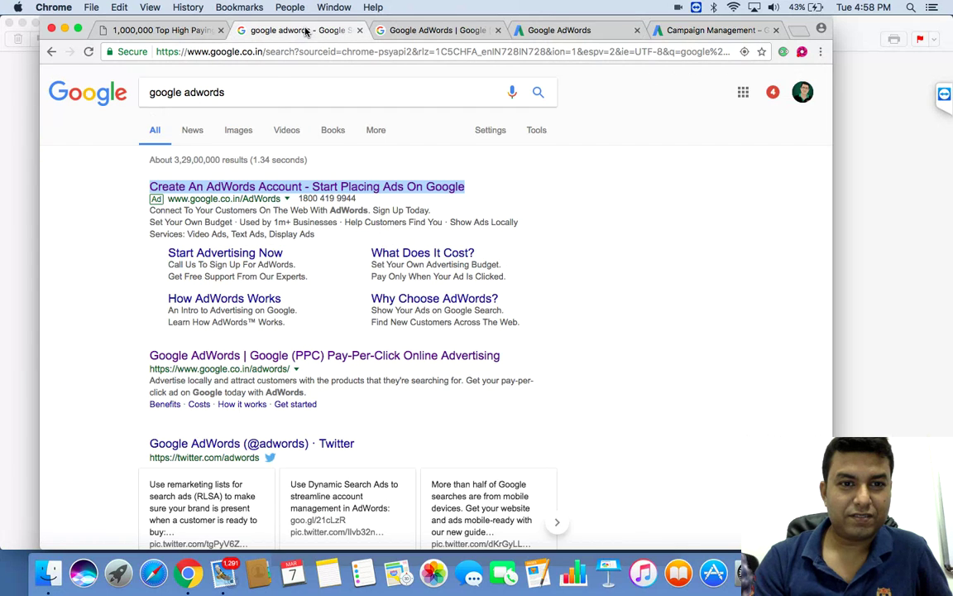
Step: Replace the google adwords query with a search for 'guest posting'
{"action": "left_click", "coordinate": [259, 90]}
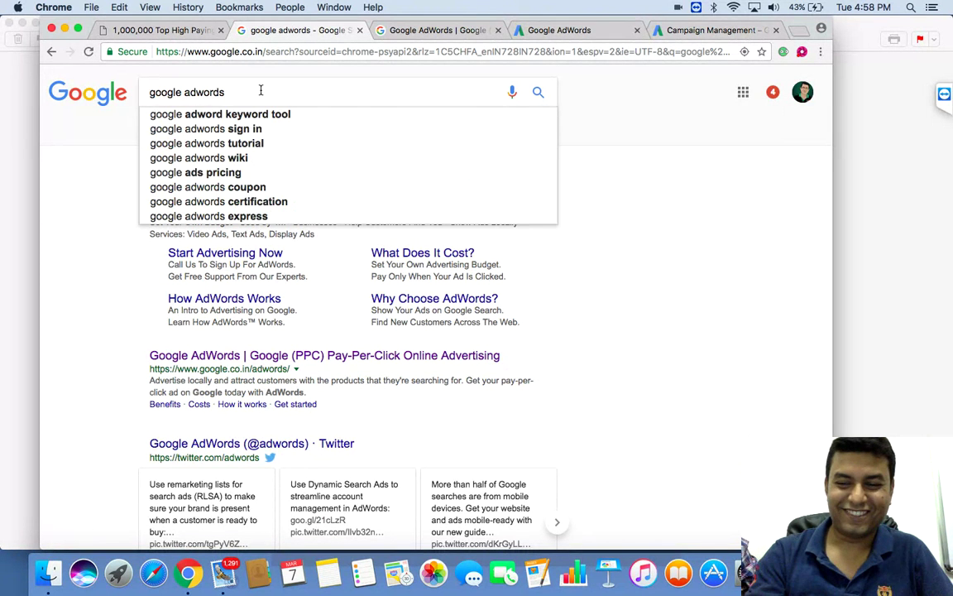
{"action": "key", "text": "BackSpace"}
{"action": "key", "text": "BackSpace"}
{"action": "key", "text": "BackSpace"}
{"action": "key", "text": "BackSpace"}
{"action": "key", "text": "BackSpace"}
{"action": "key", "text": "BackSpace"}
{"action": "key", "text": "BackSpace"}
{"action": "key", "text": "BackSpace"}
{"action": "key", "text": "BackSpace"}
{"action": "key", "text": "BackSpace"}
{"action": "key", "text": "BackSpace"}
{"action": "key", "text": "BackSpace"}
{"action": "key", "text": "BackSpace"}
{"action": "key", "text": "BackSpace"}
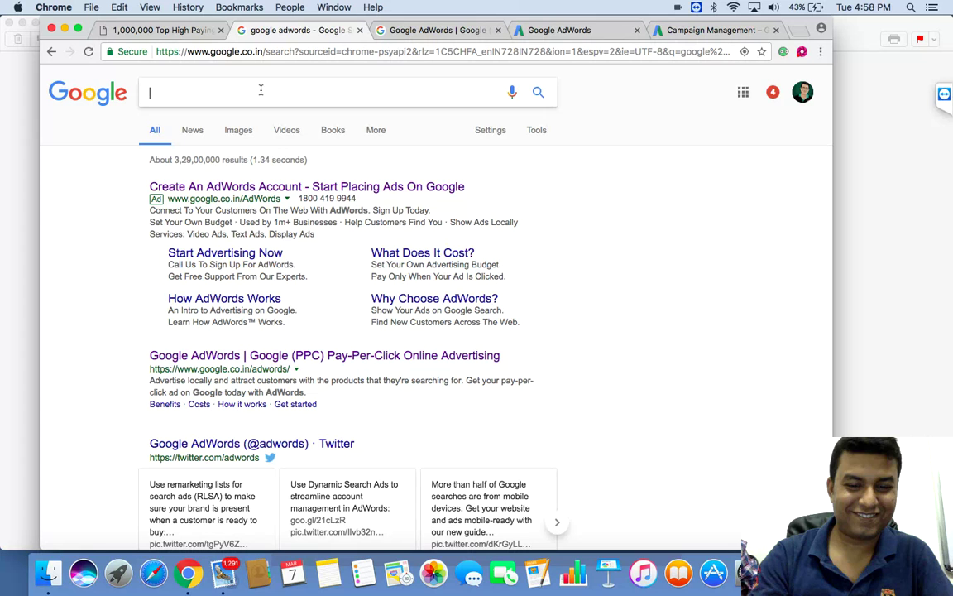
{"action": "type", "text": "guest posting"}
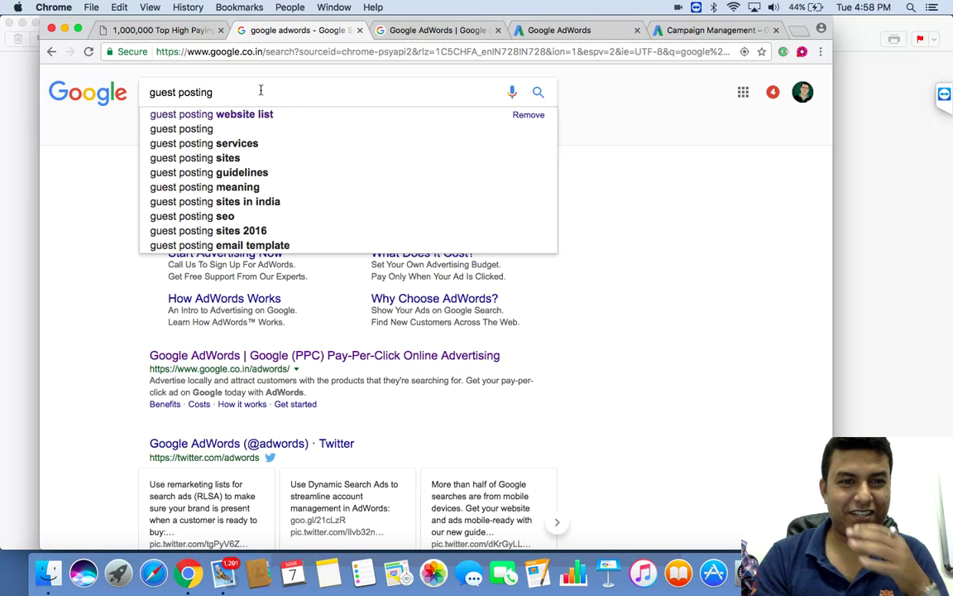
{"action": "left_click", "coordinate": [209, 130]}
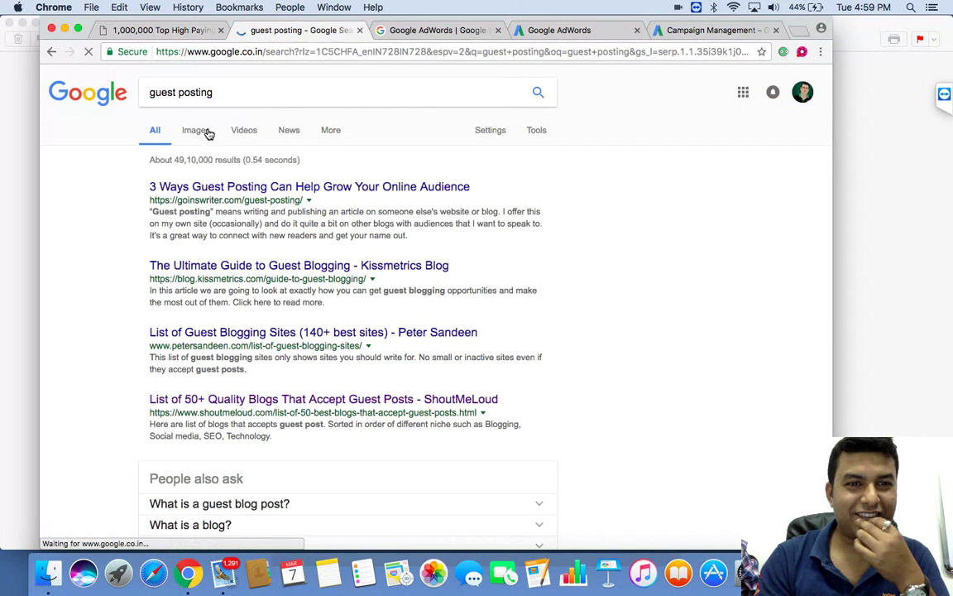
Step: Search 'guest posting sites' from the suggestions, scroll the results, and go to page 2
{"action": "left_click", "coordinate": [242, 90]}
{"action": "key", "text": "BackSpace"}
{"action": "key", "text": "BackSpace"}
{"action": "key", "text": "BackSpace"}
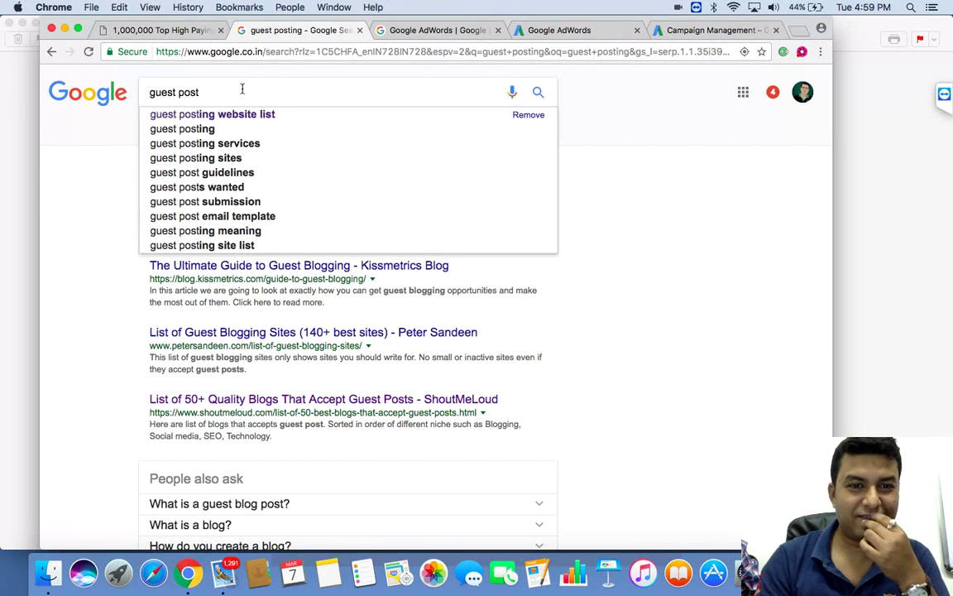
{"action": "left_click", "coordinate": [181, 157]}
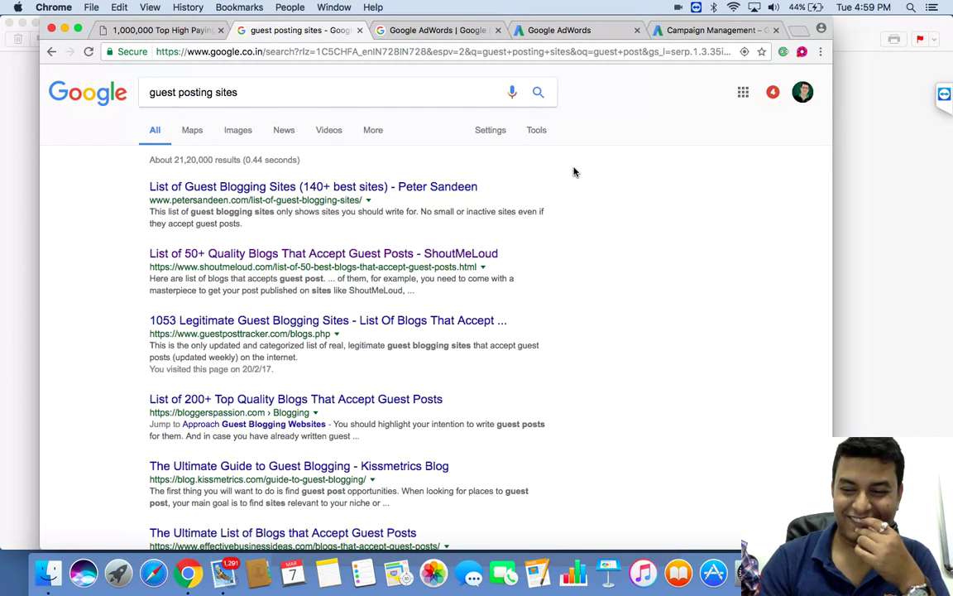
{"action": "scroll", "coordinate": [575, 172], "scroll_direction": "down", "scroll_amount": 10}
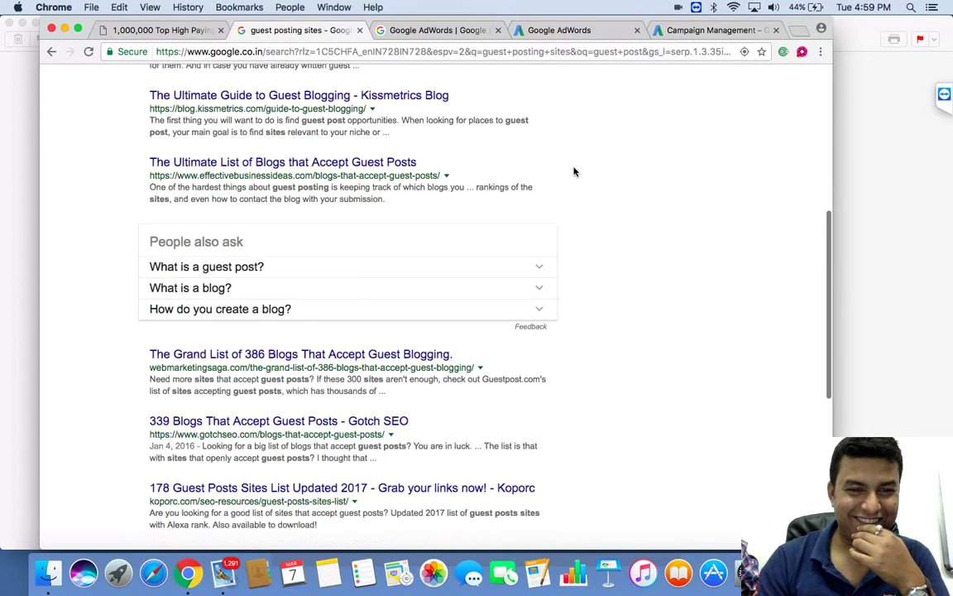
{"action": "scroll", "coordinate": [575, 171], "scroll_direction": "down", "scroll_amount": 10}
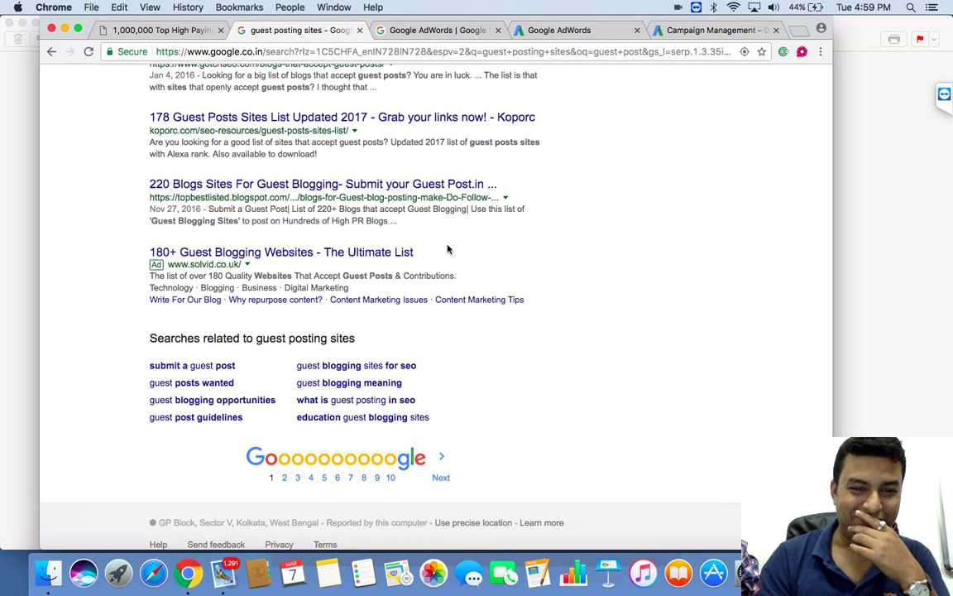
{"action": "left_click", "coordinate": [285, 479]}
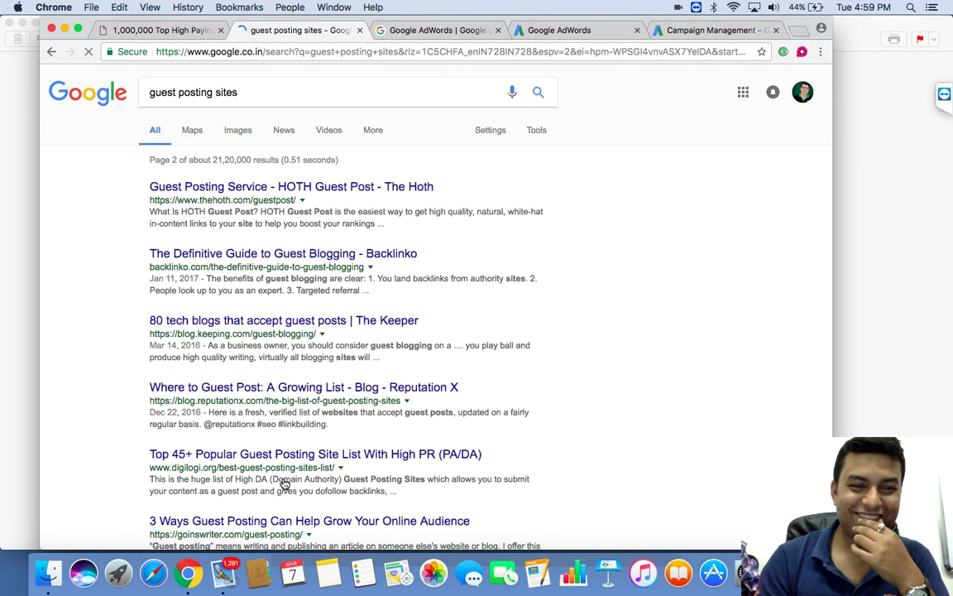
Step: Scroll through page 2 of the guest posting sites results, then open the 'submit a guest post' related search
{"action": "scroll", "coordinate": [621, 219], "scroll_direction": "down", "scroll_amount": 10}
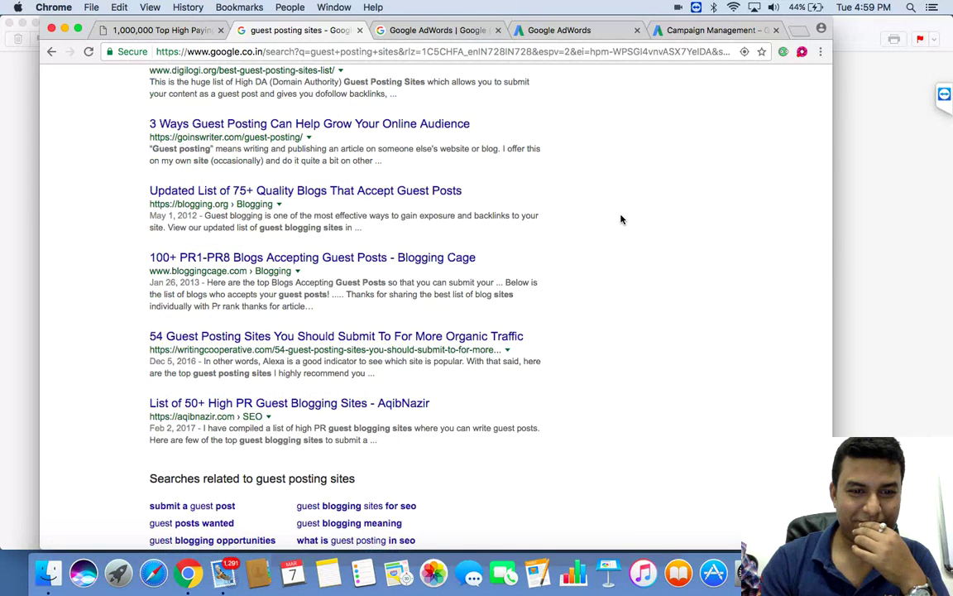
{"action": "scroll", "coordinate": [621, 219], "scroll_direction": "up", "scroll_amount": 1}
{"action": "scroll", "coordinate": [621, 220], "scroll_direction": "up", "scroll_amount": 4}
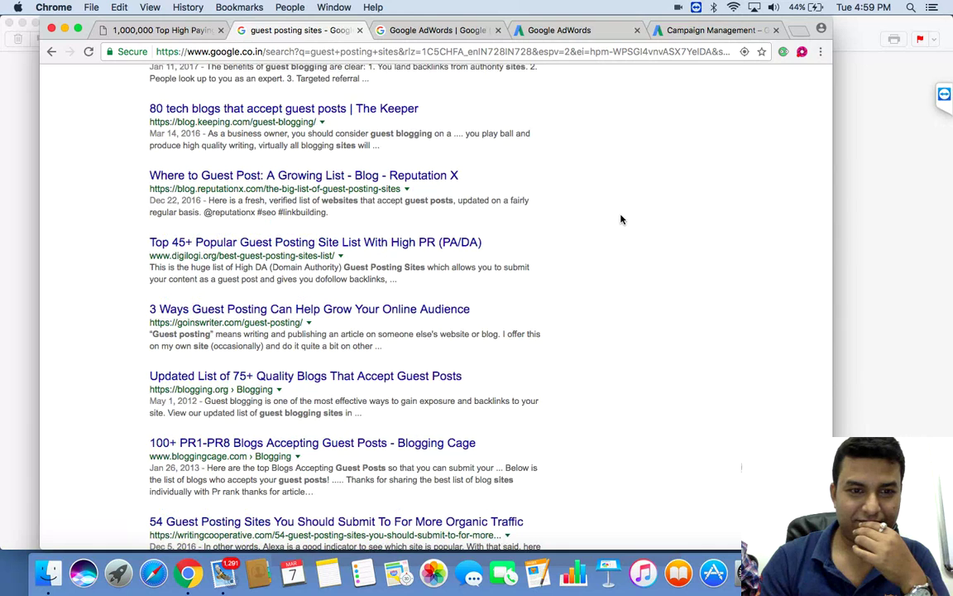
{"action": "scroll", "coordinate": [621, 219], "scroll_direction": "down", "scroll_amount": 1}
{"action": "scroll", "coordinate": [622, 219], "scroll_direction": "down", "scroll_amount": 4}
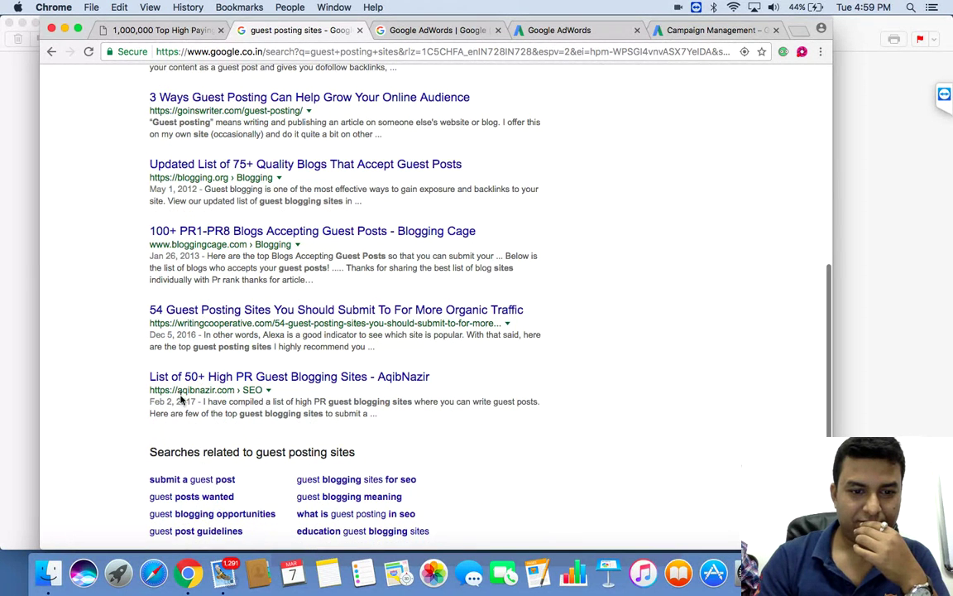
{"action": "left_click", "coordinate": [190, 480]}
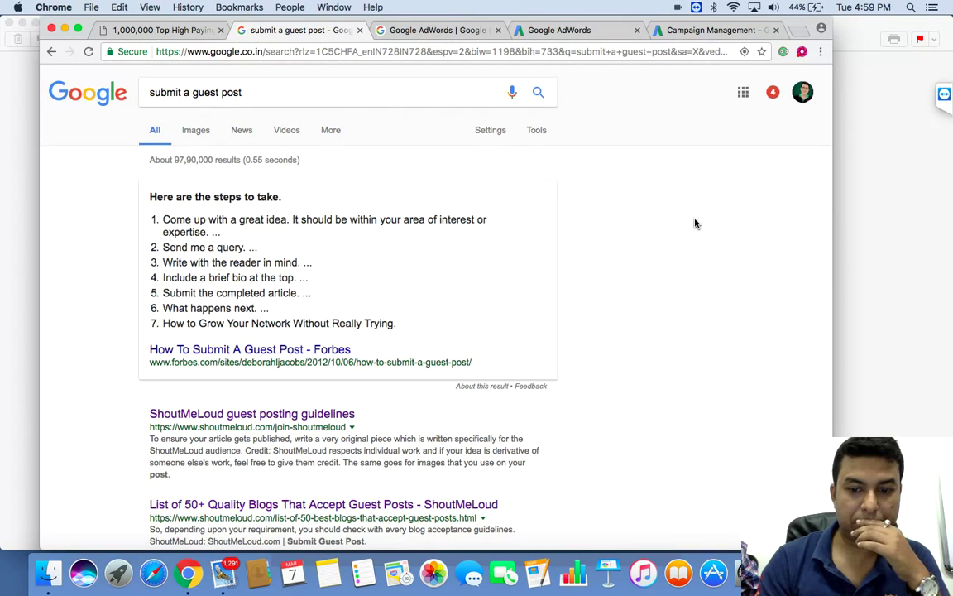
Step: Scroll the 'submit a guest post' results, move to page 2, and scroll back to its top
{"action": "scroll", "coordinate": [695, 223], "scroll_direction": "down", "scroll_amount": 10}
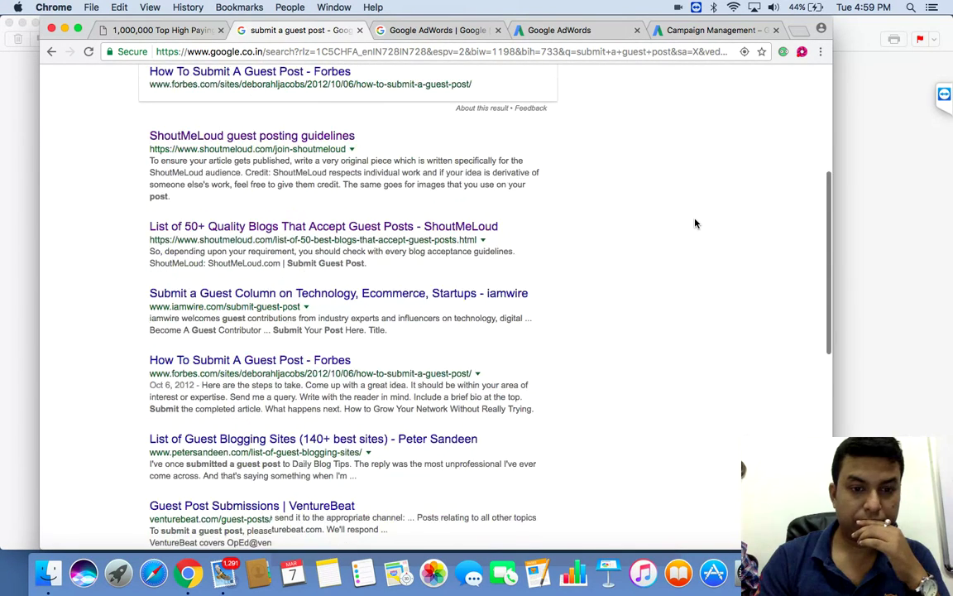
{"action": "scroll", "coordinate": [695, 223], "scroll_direction": "down", "scroll_amount": 8}
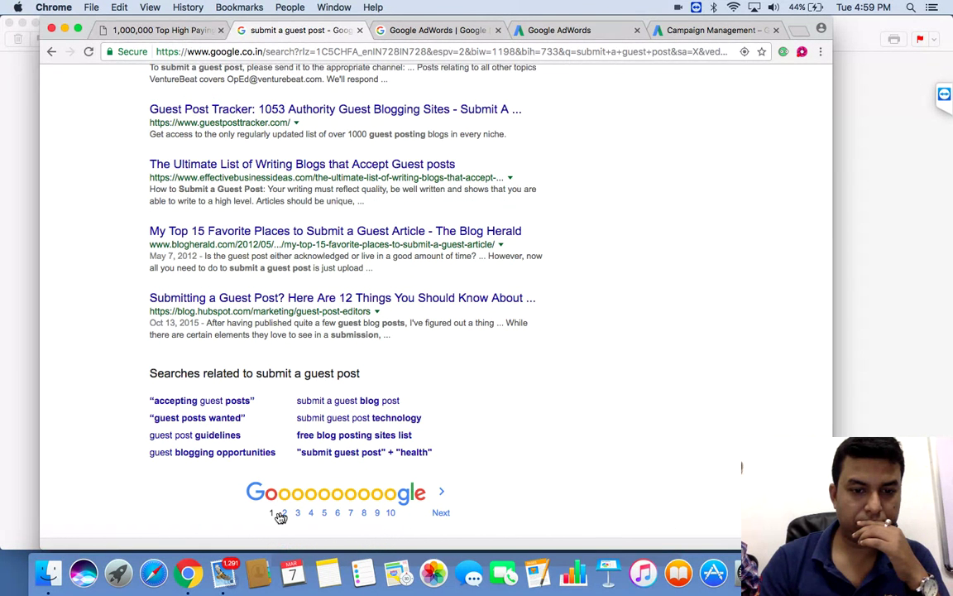
{"action": "left_click", "coordinate": [282, 514]}
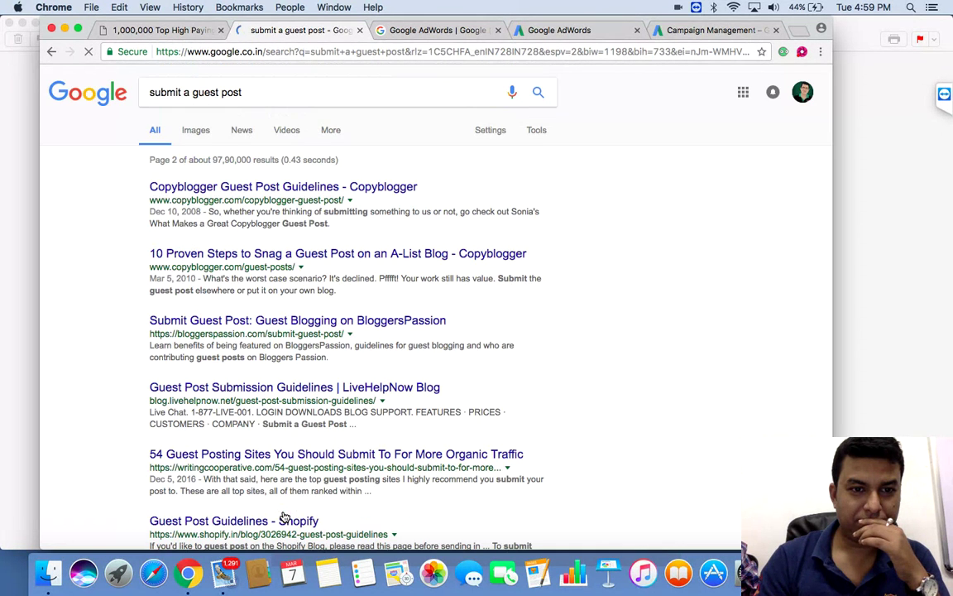
{"action": "scroll", "coordinate": [684, 257], "scroll_direction": "down", "scroll_amount": 5}
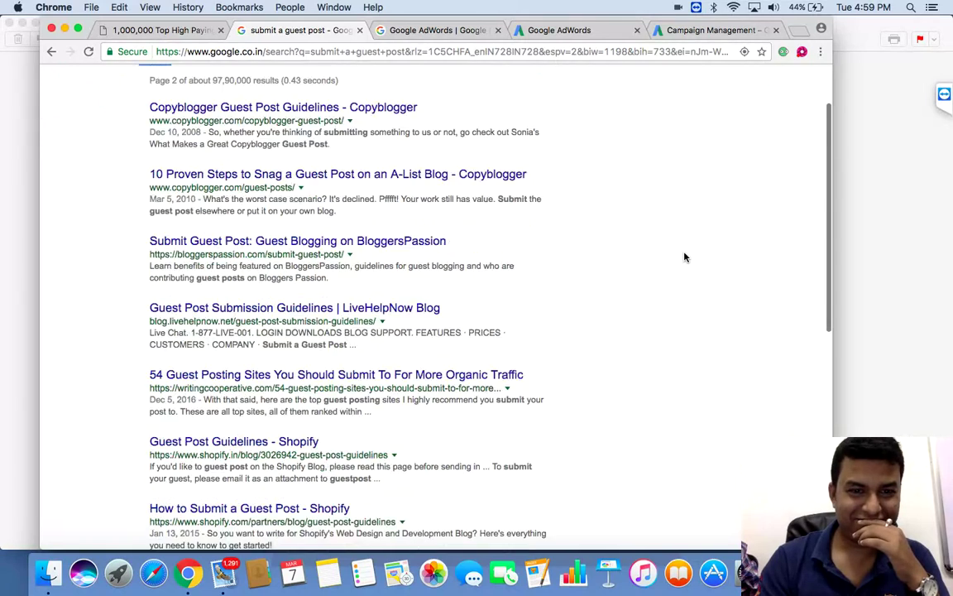
{"action": "scroll", "coordinate": [684, 258], "scroll_direction": "down", "scroll_amount": 3}
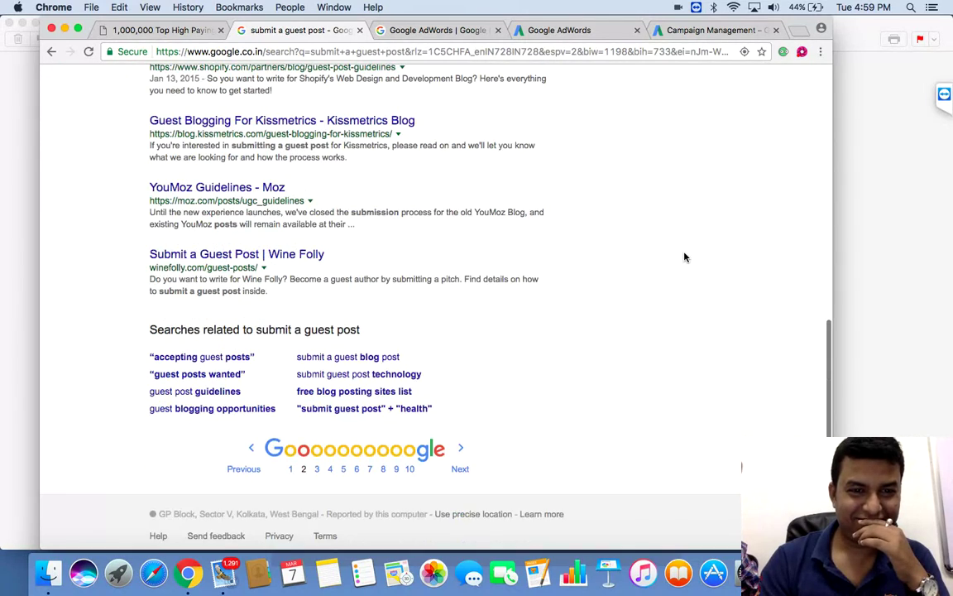
{"action": "scroll", "coordinate": [684, 257], "scroll_direction": "up", "scroll_amount": 5}
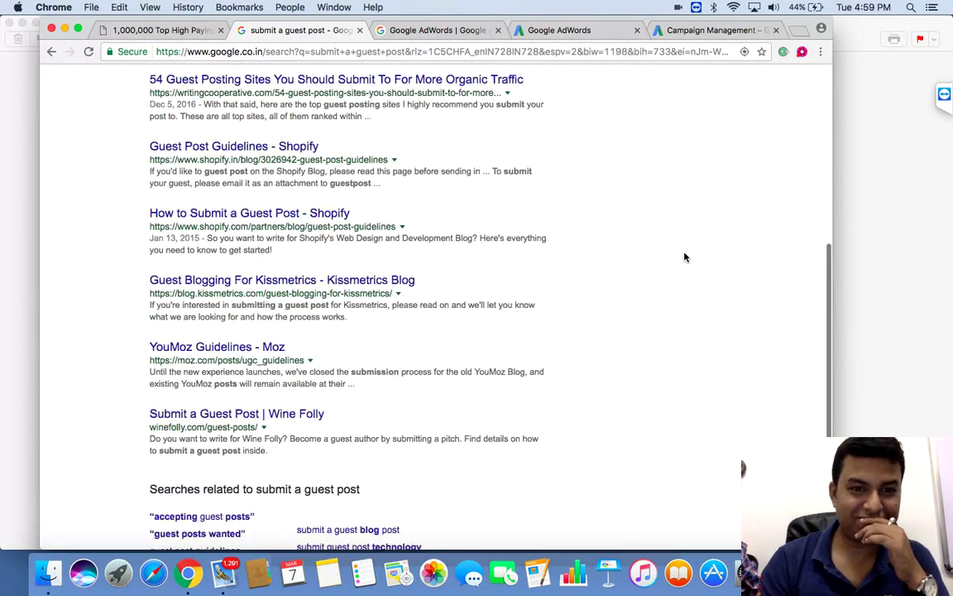
{"action": "scroll", "coordinate": [684, 257], "scroll_direction": "up", "scroll_amount": 3}
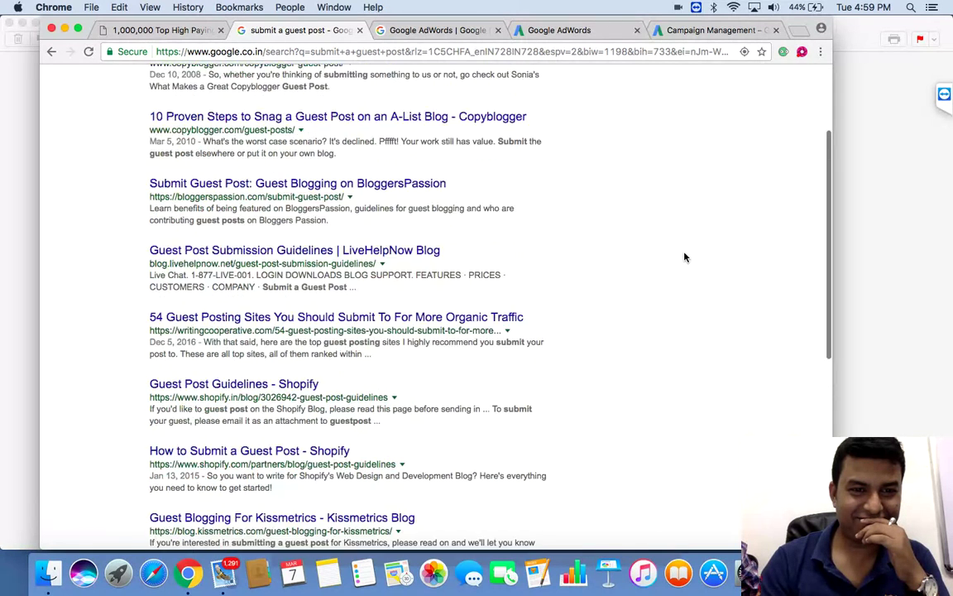
{"action": "scroll", "coordinate": [684, 258], "scroll_direction": "up", "scroll_amount": 1}
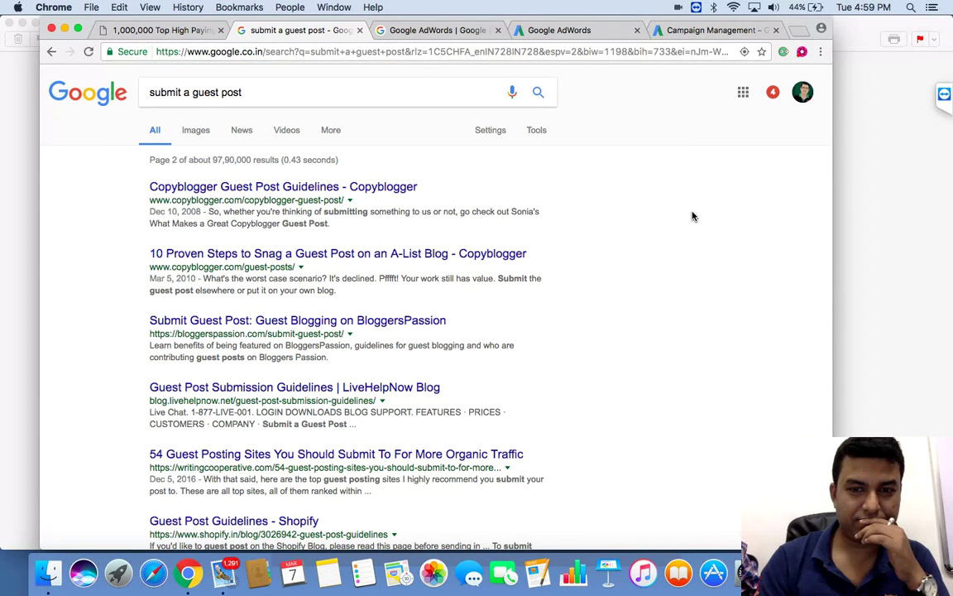